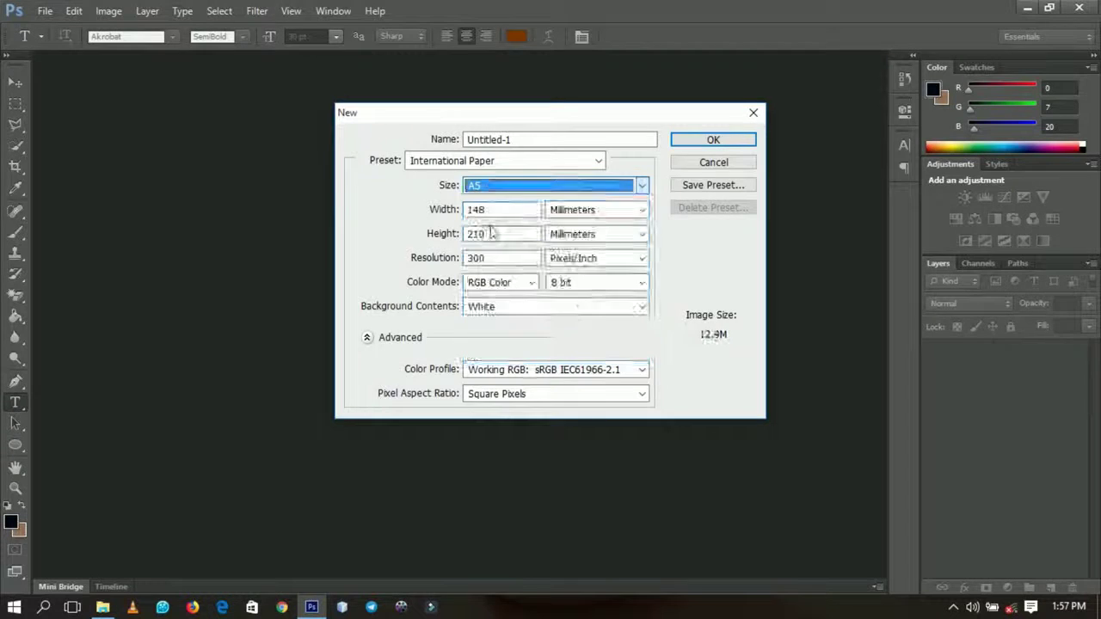
Step: Create a new A5 document at 300 pixels/inch in RGB Color with a white background
left_click(713, 142)
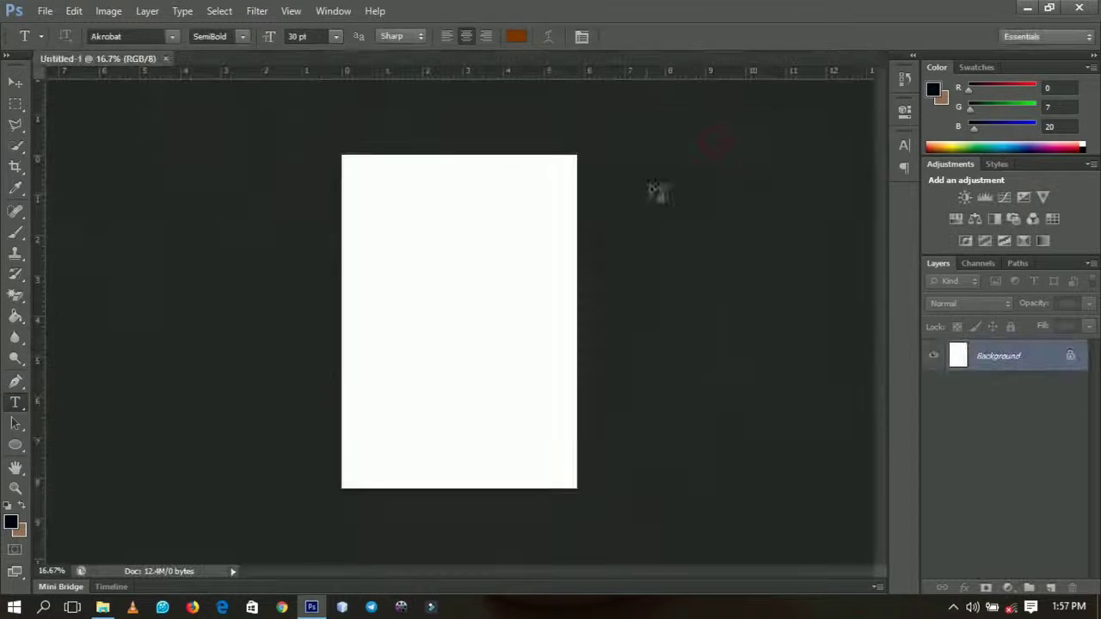
key("z")
right_click(503, 228)
left_click(551, 235)
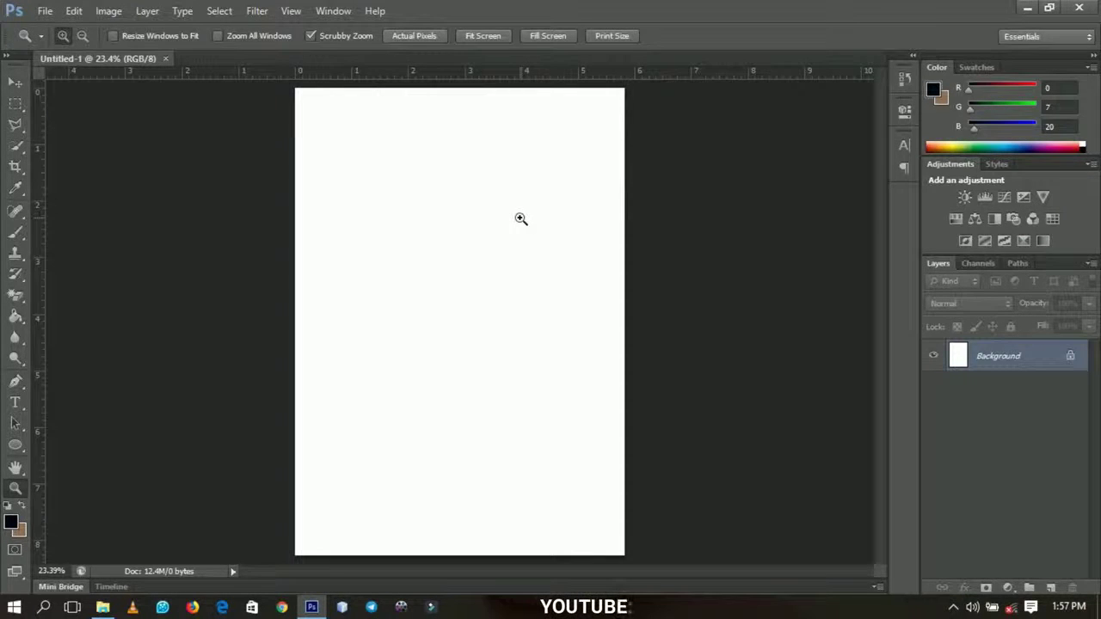
Step: Place the flower image from the desktop onto the blank page and rasterize its layer
left_click(1027, 7)
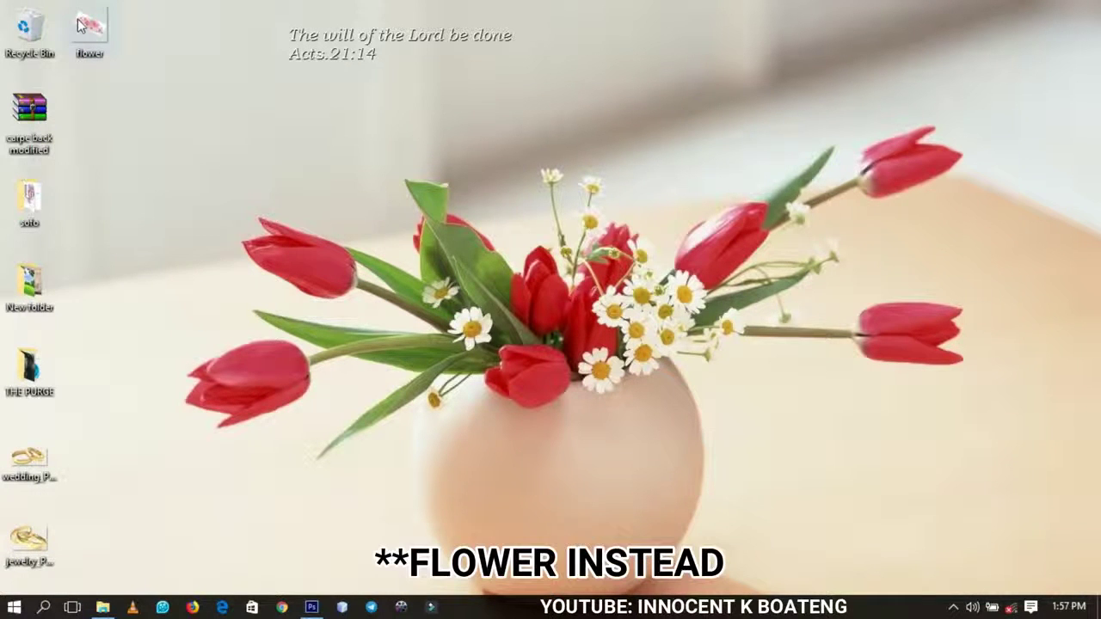
left_click_drag(82, 26, 450, 324)
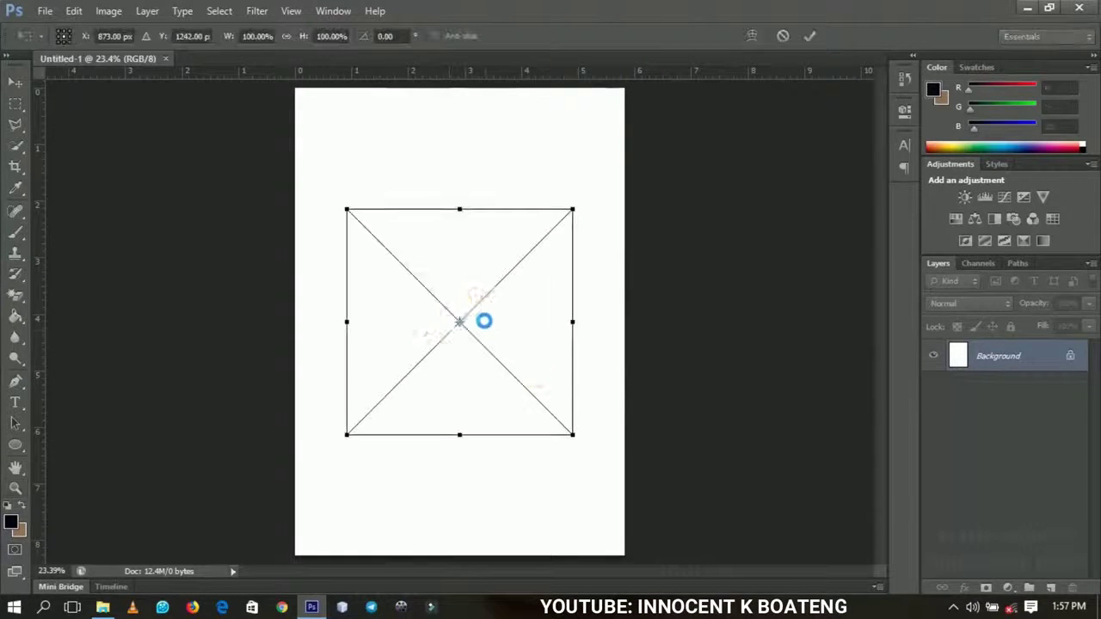
key("Return")
key("z")
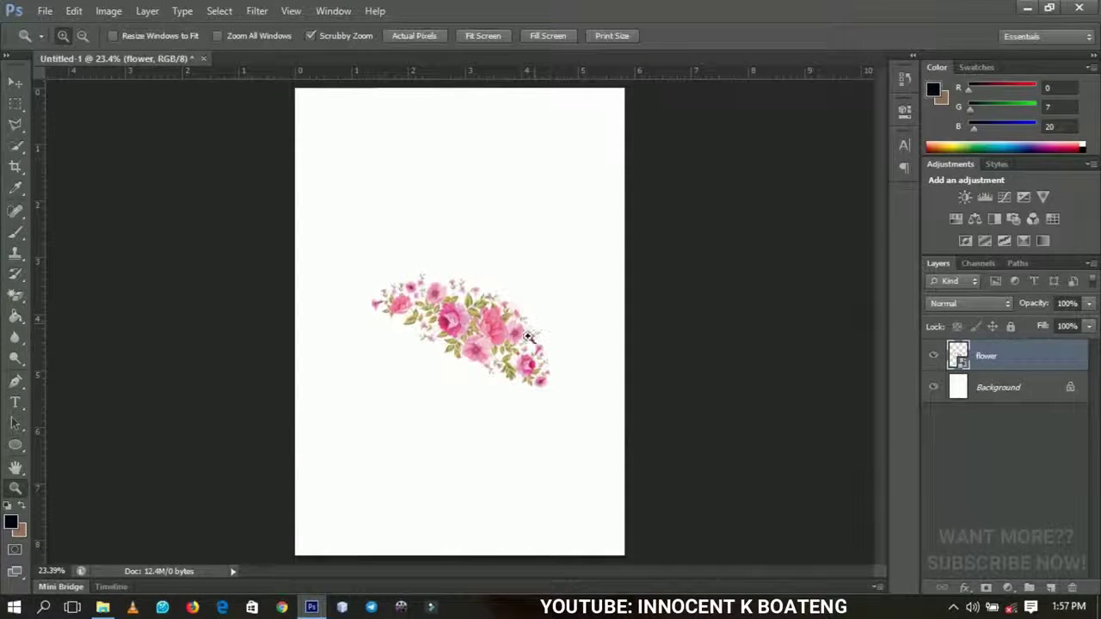
right_click(1003, 354)
left_click(860, 200)
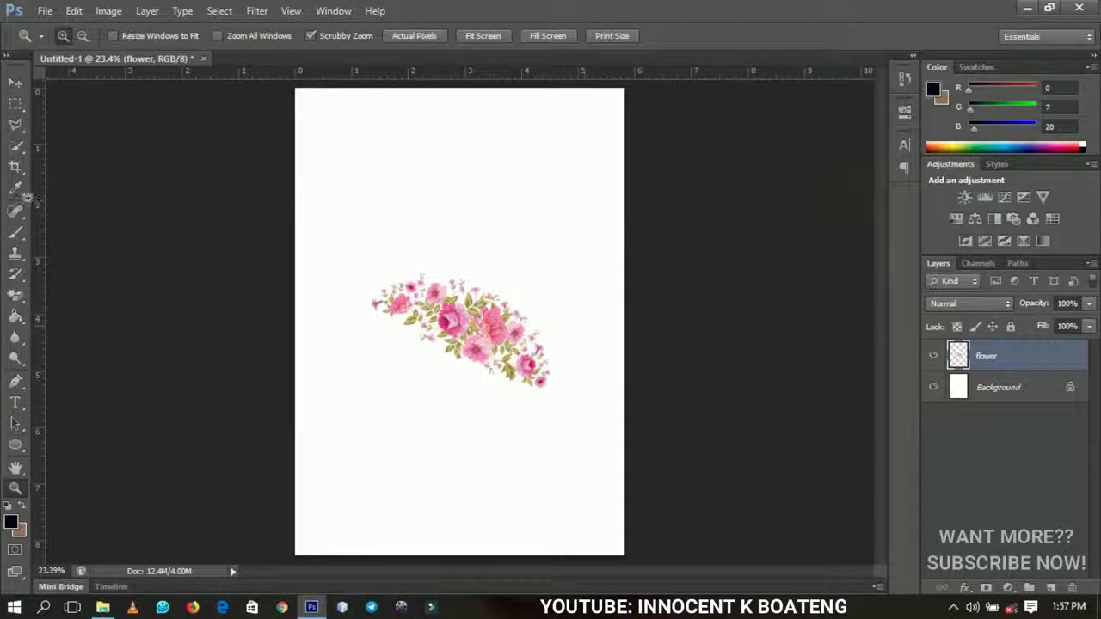
Step: Move the flower to the page's upper-right corner and scale it to about 157.5% so it bleeds off the edges
left_click(16, 81)
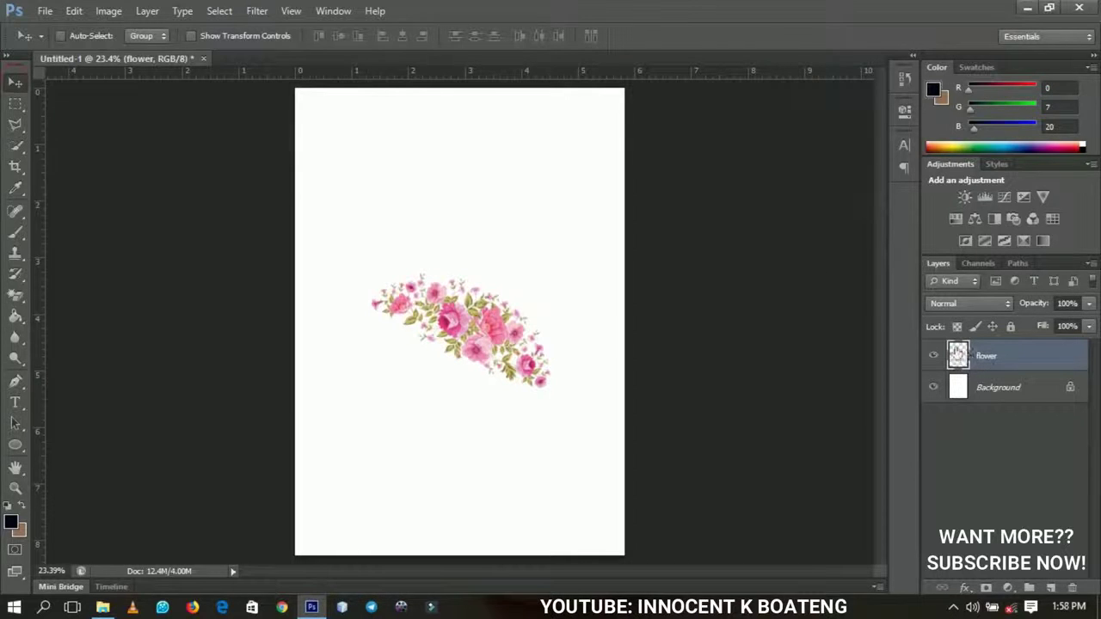
left_click_drag(505, 329, 583, 160)
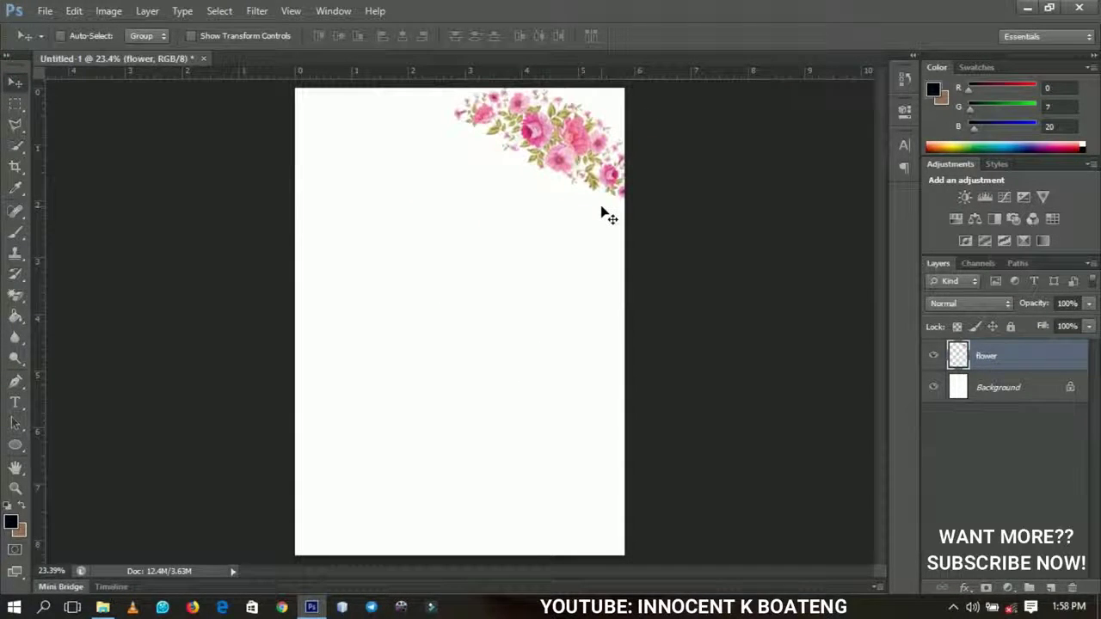
key("ctrl+t")
left_click_drag(656, 247, 706, 309)
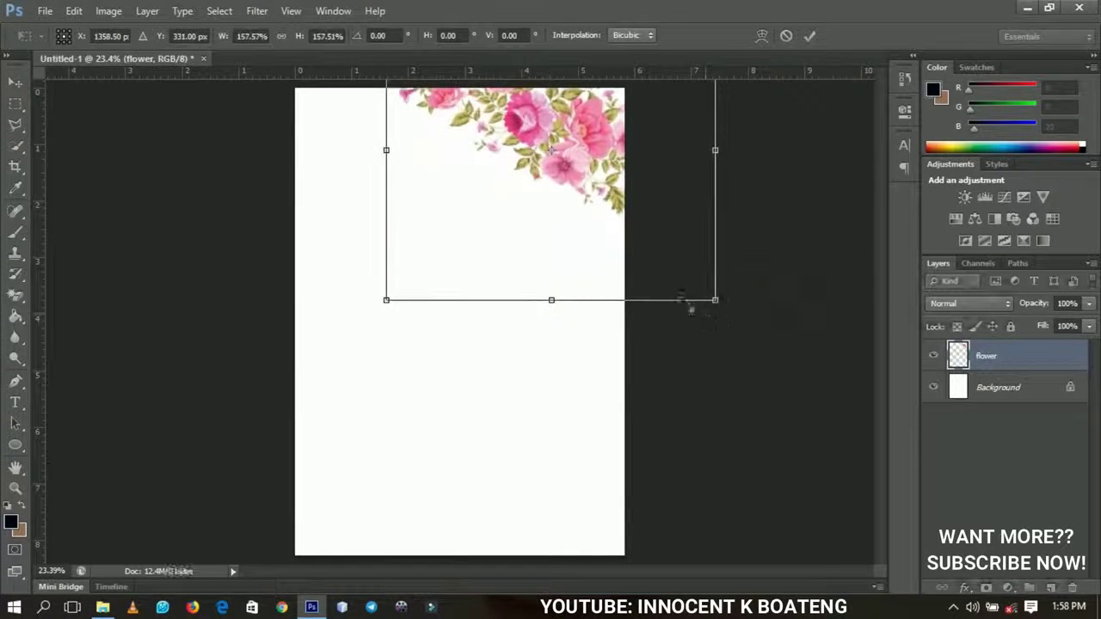
double_click(654, 282)
left_click_drag(588, 246, 593, 238)
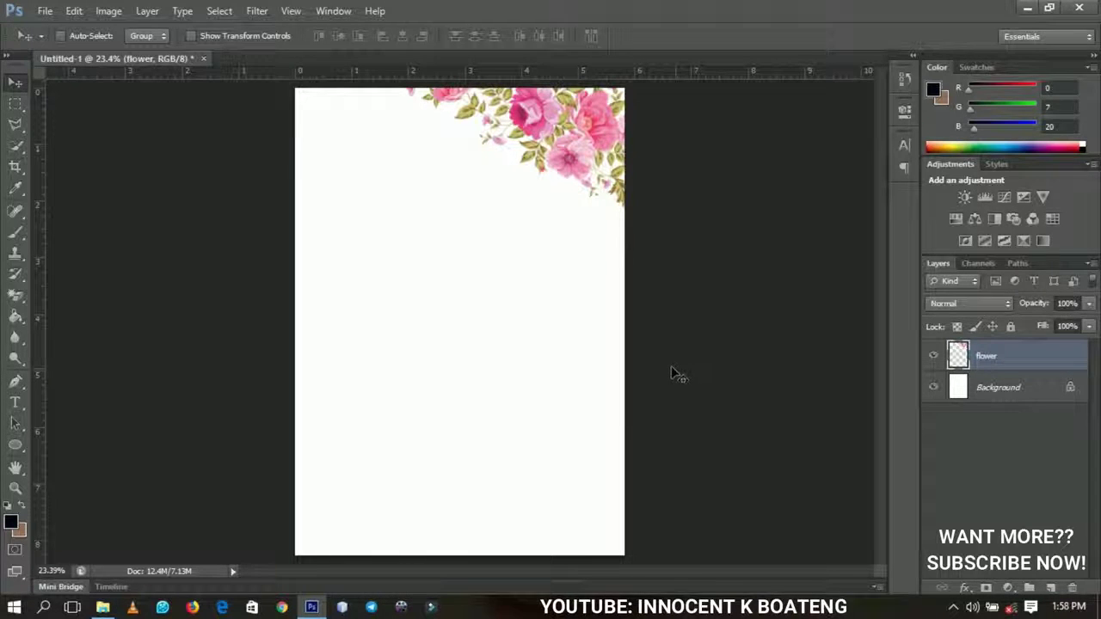
Step: Duplicate the flower layer, flip the copy vertically and horizontally, and place it in the page's lower-left corner
key("ctrl+j")
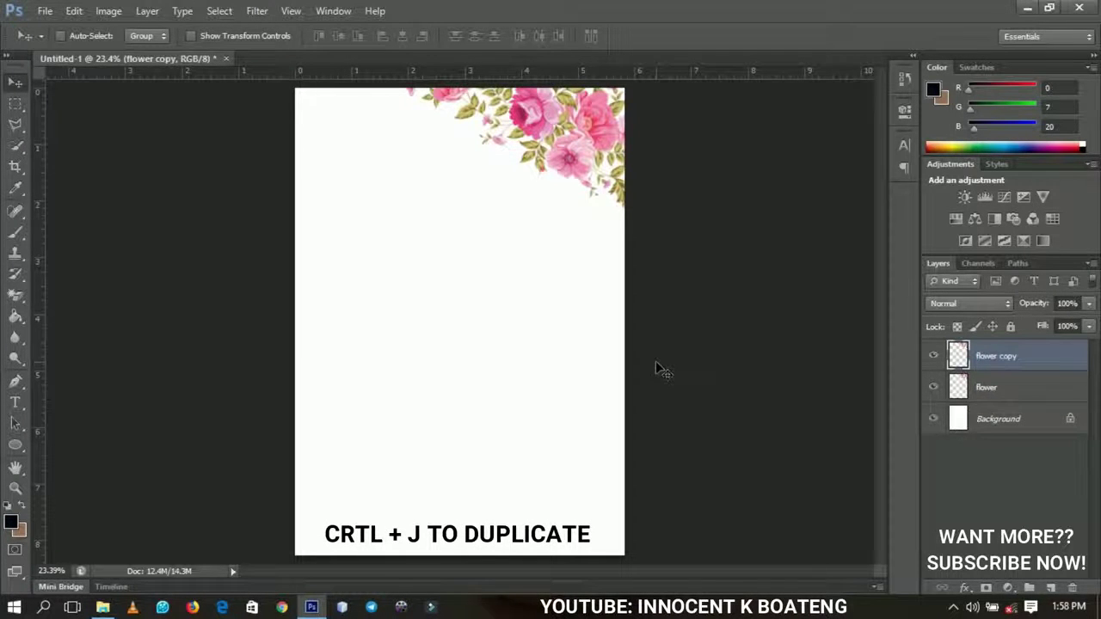
key("ctrl+t")
right_click(562, 188)
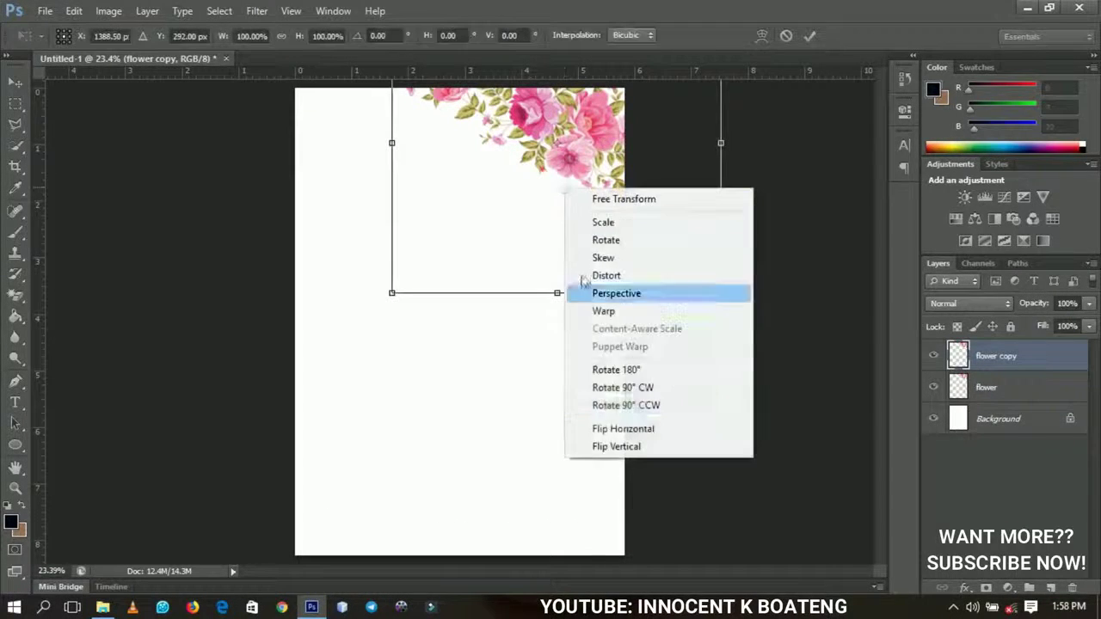
left_click(604, 447)
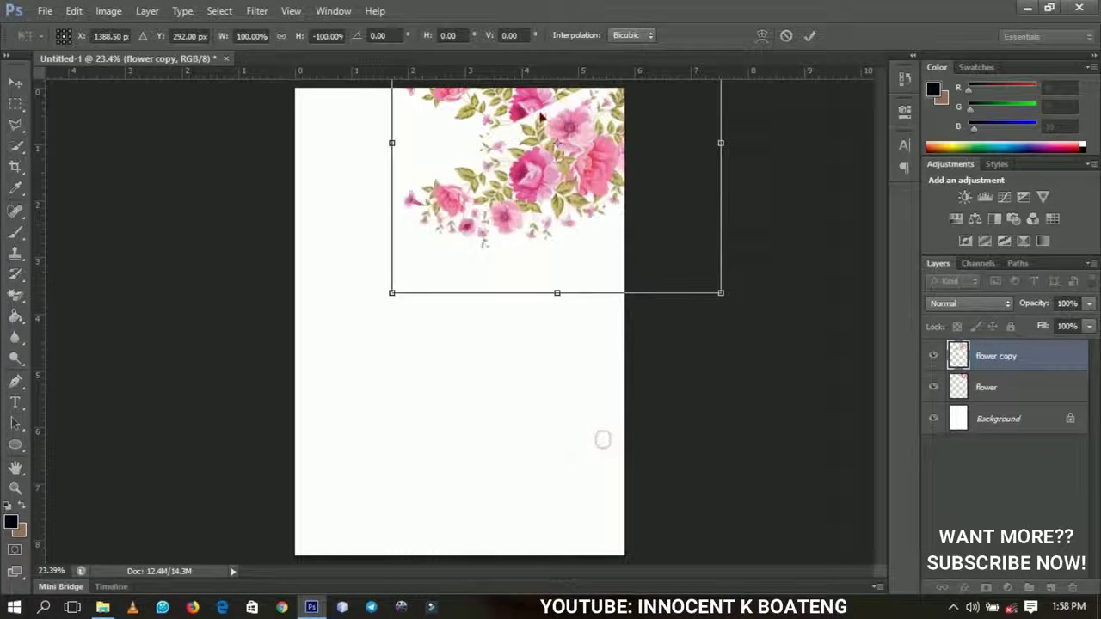
right_click(571, 203)
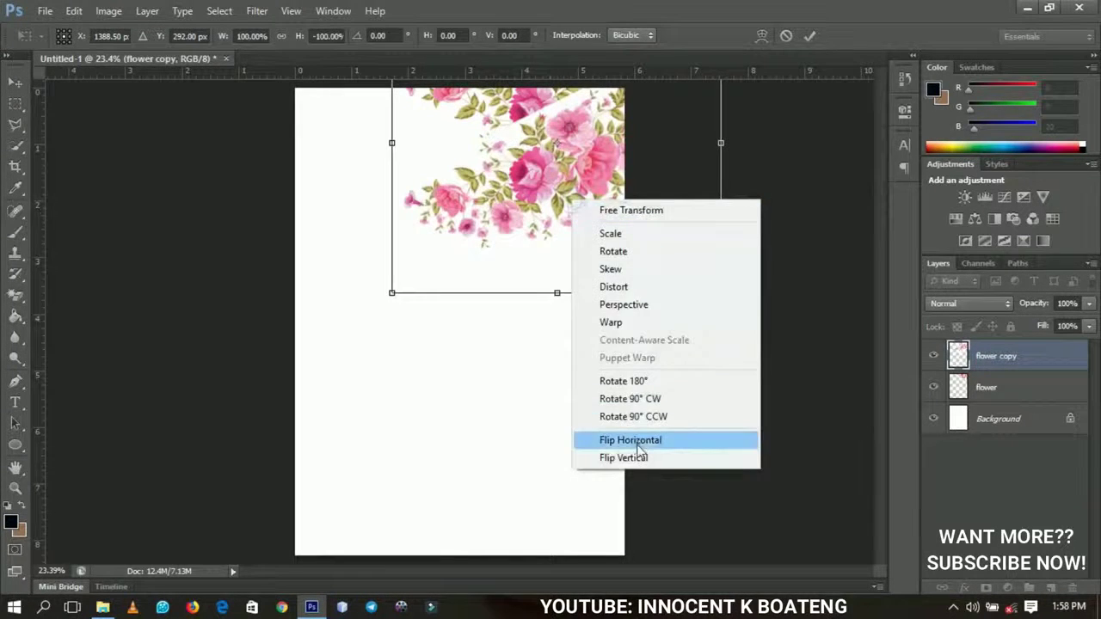
left_click(621, 437)
key("Return")
left_click_drag(579, 204, 388, 467)
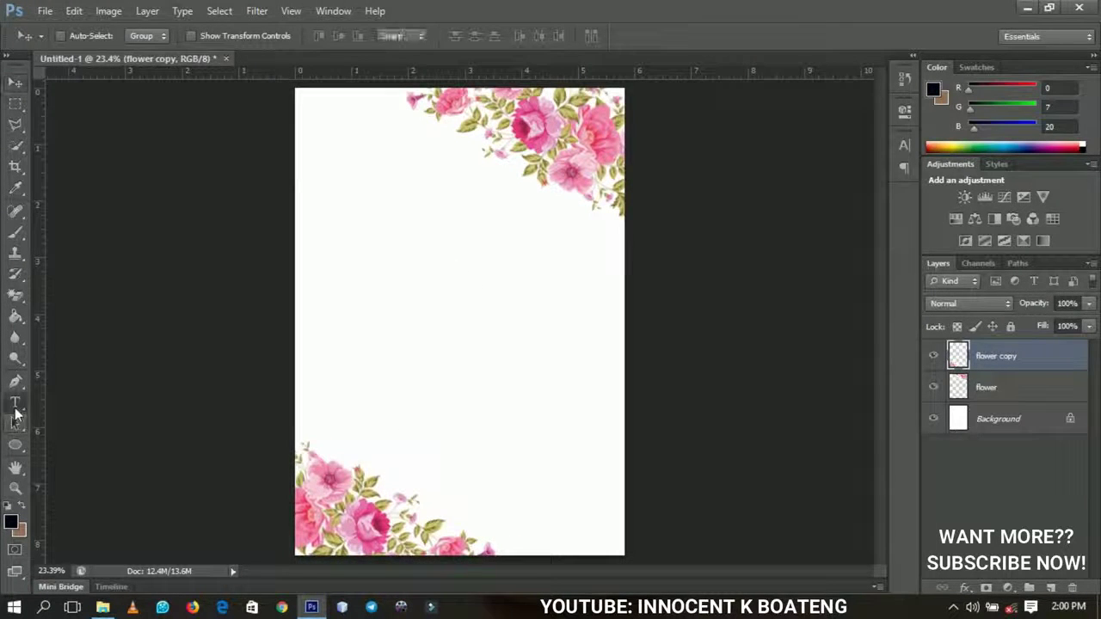
Step: Add the text "TOGETHER WITH THEIR FAMILY" in Akrobat Regular at 25 pt on the upper half of the page
left_click(15, 402)
left_click(421, 243)
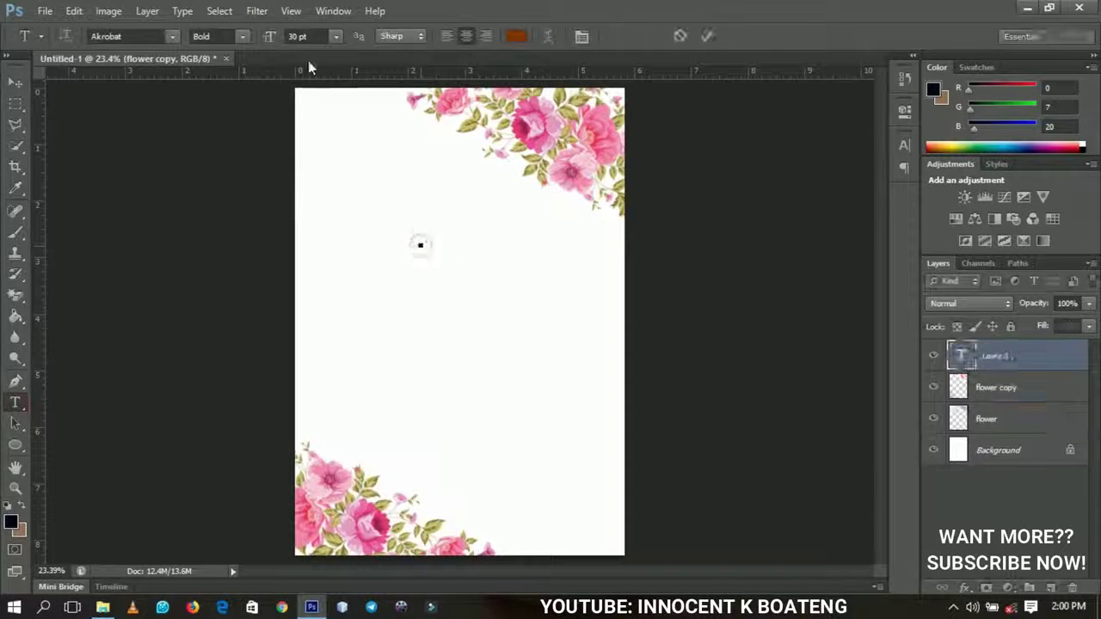
left_click(220, 36)
left_click(234, 92)
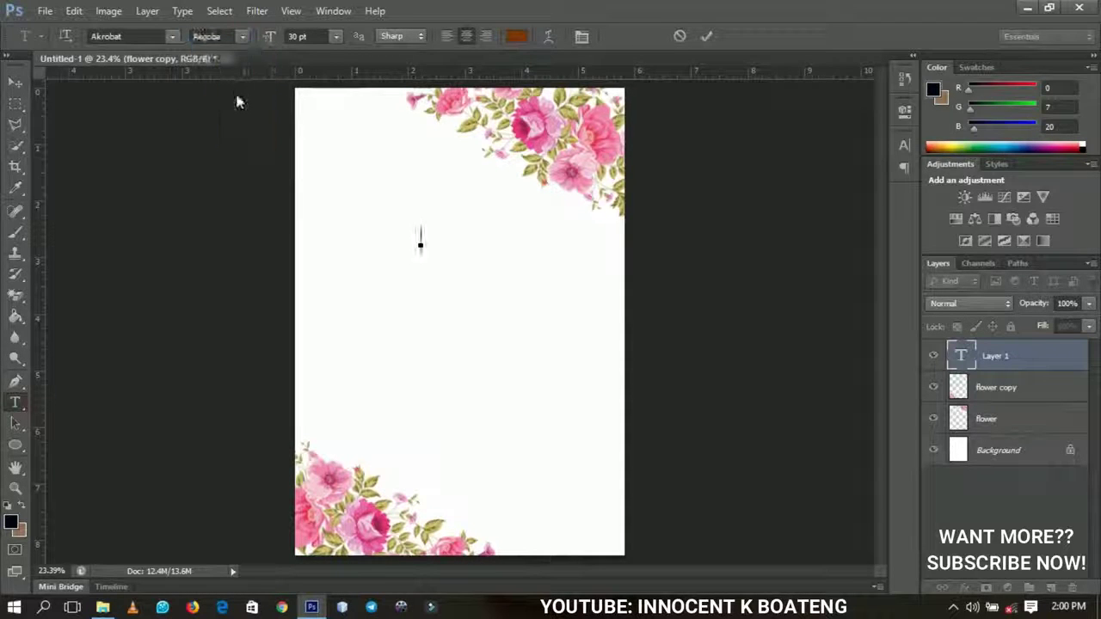
left_click(311, 37)
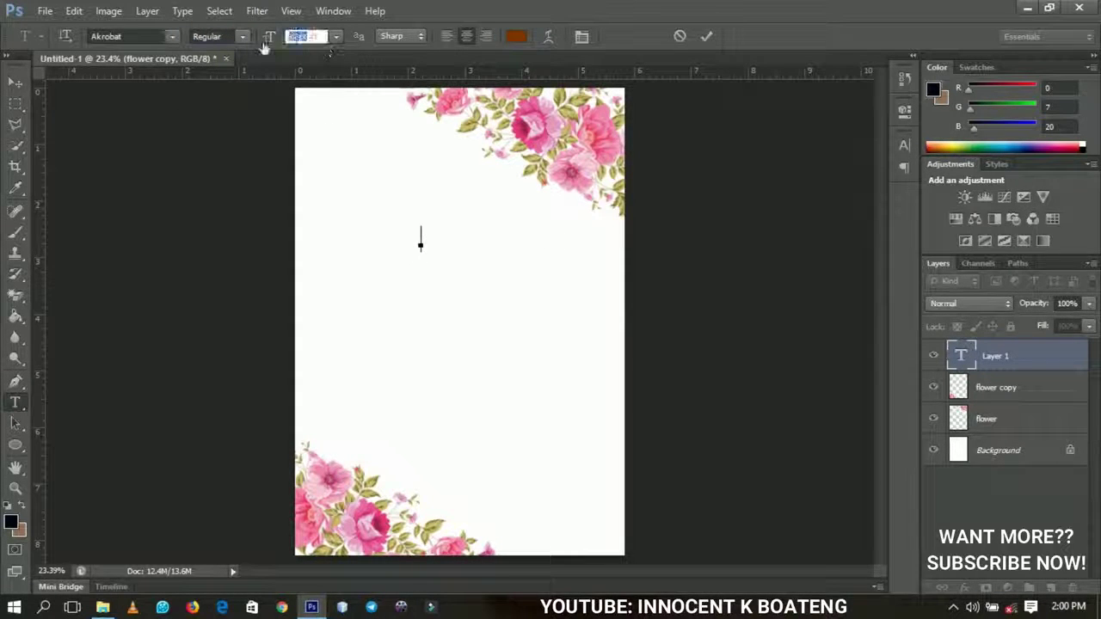
type("25")
key("Return")
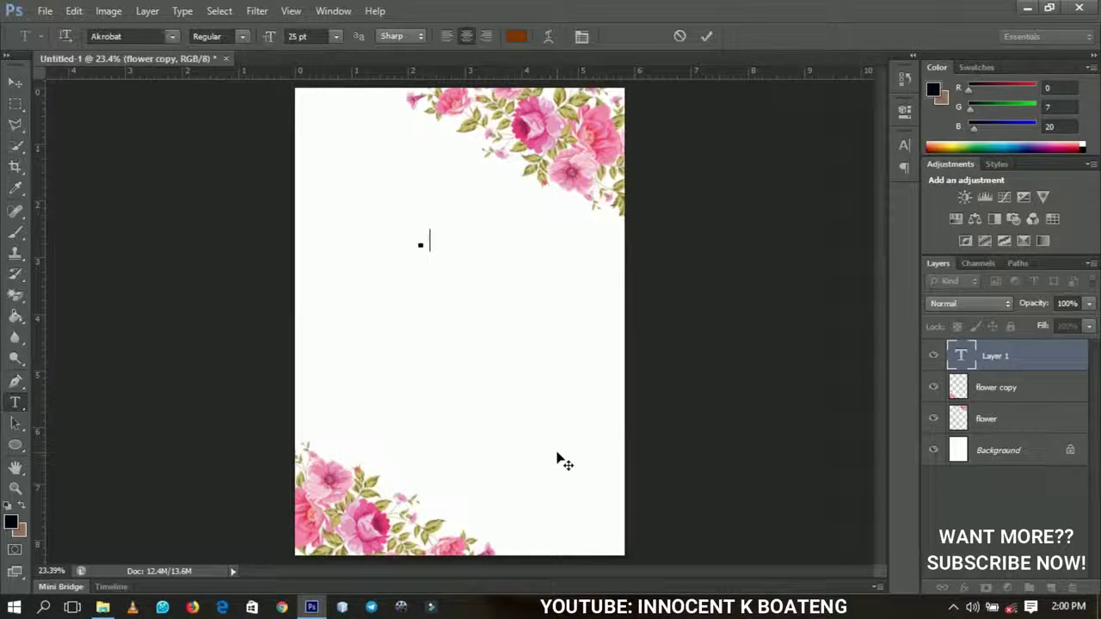
type("GETHER")
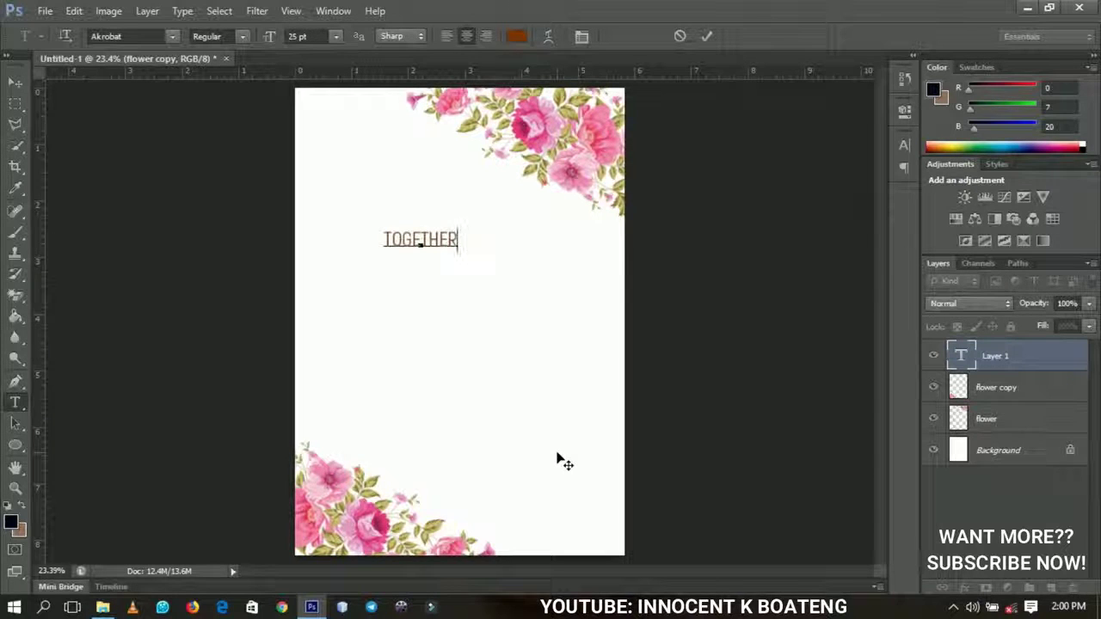
type(" WITH THE")
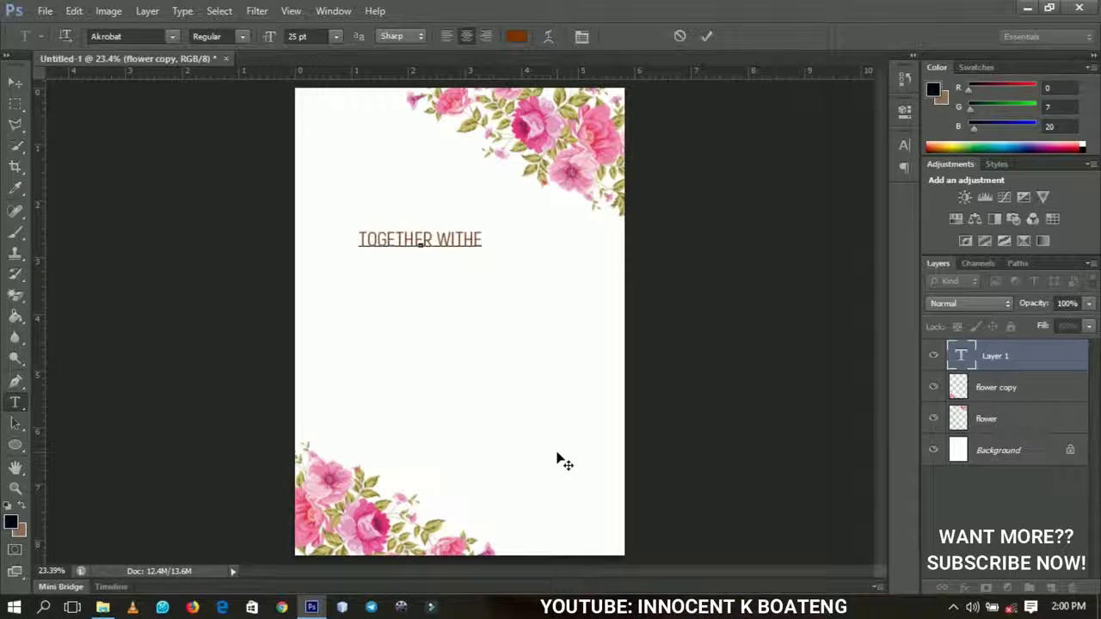
type("IR ")
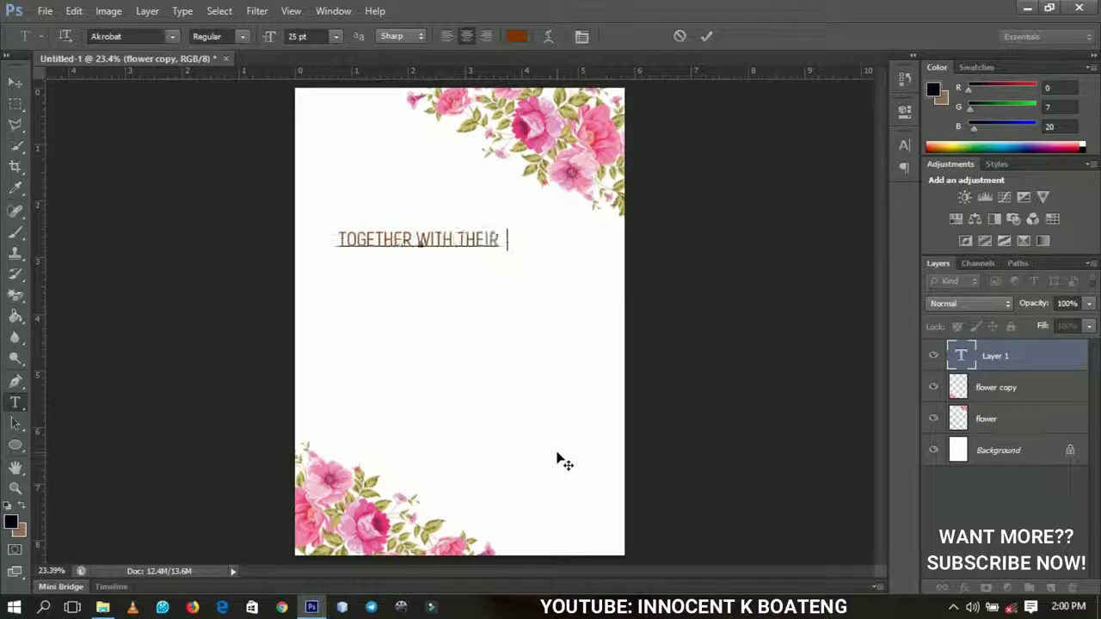
type("FAMILY")
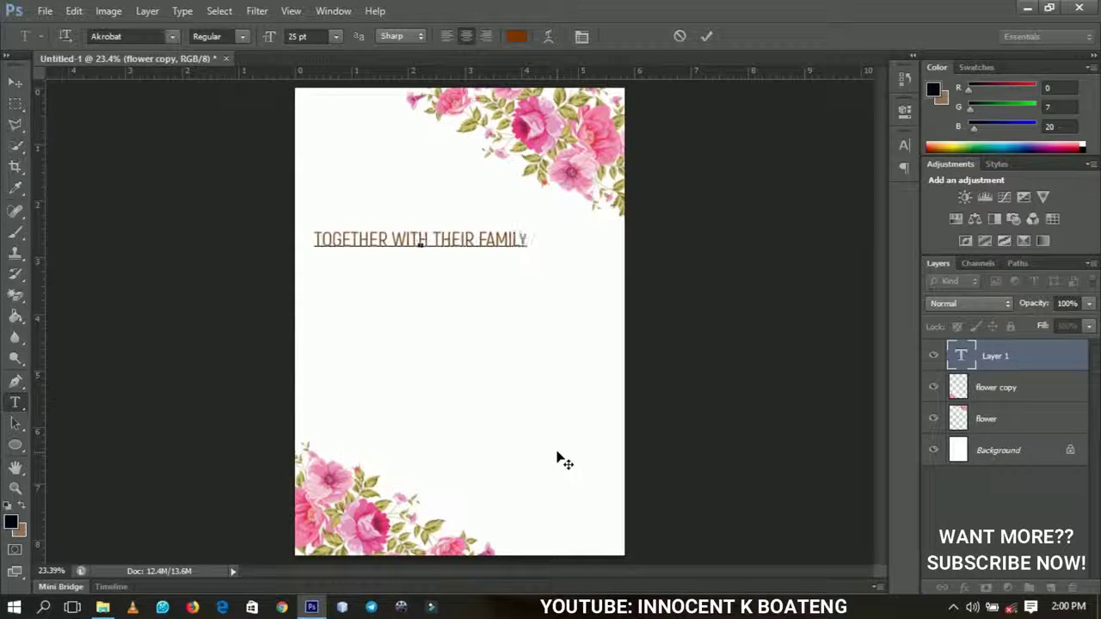
left_click(14, 82)
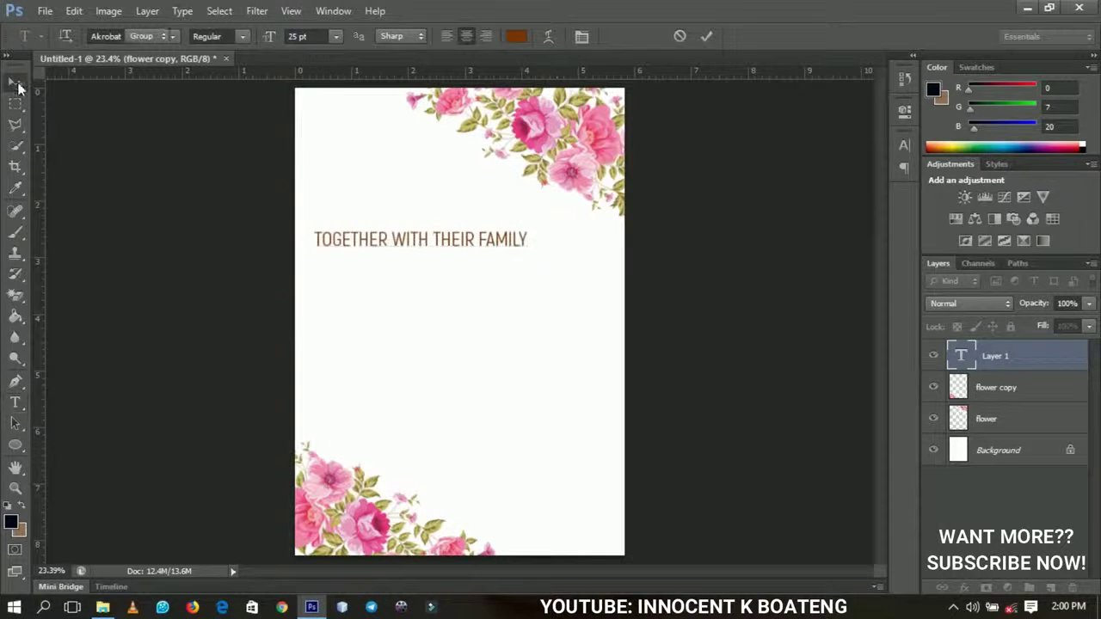
Step: Center the text line horizontally on the page and nudge it slightly upward
key("ctrl+a")
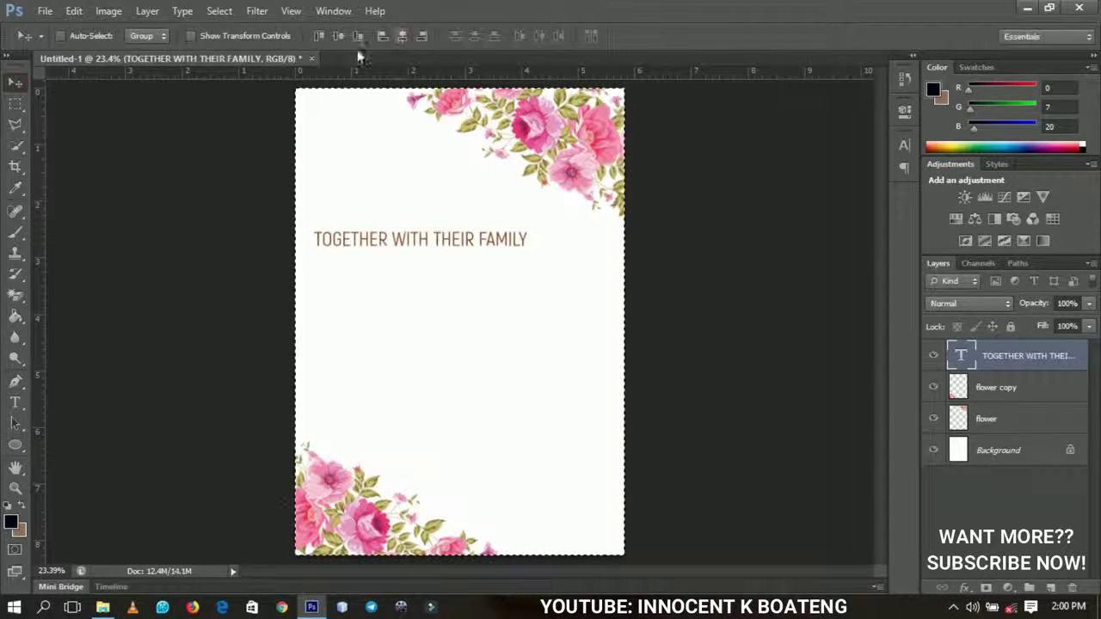
left_click(403, 36)
key("ctrl+d")
key("shift+Up")
key("shift+Up")
key("shift+Up")
key("shift+Up")
key("shift+Up")
key("shift+Up")
key("shift+Up")
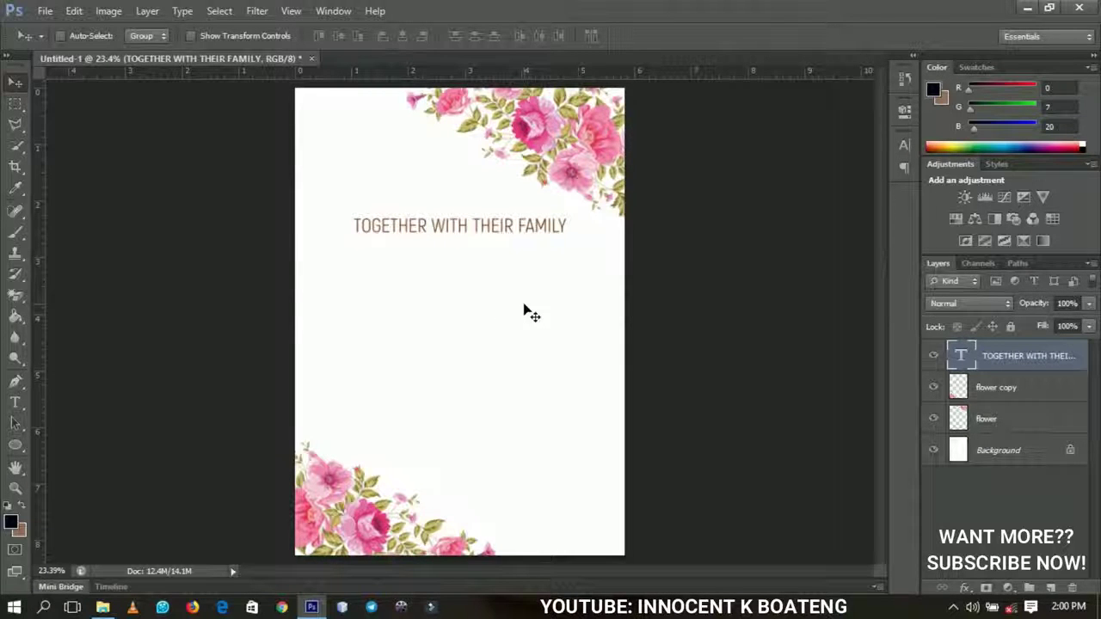
Step: Duplicate the "TOGETHER WITH THEIR FAMILY" text layer and position the copy below the original line
key("ctrl+j")
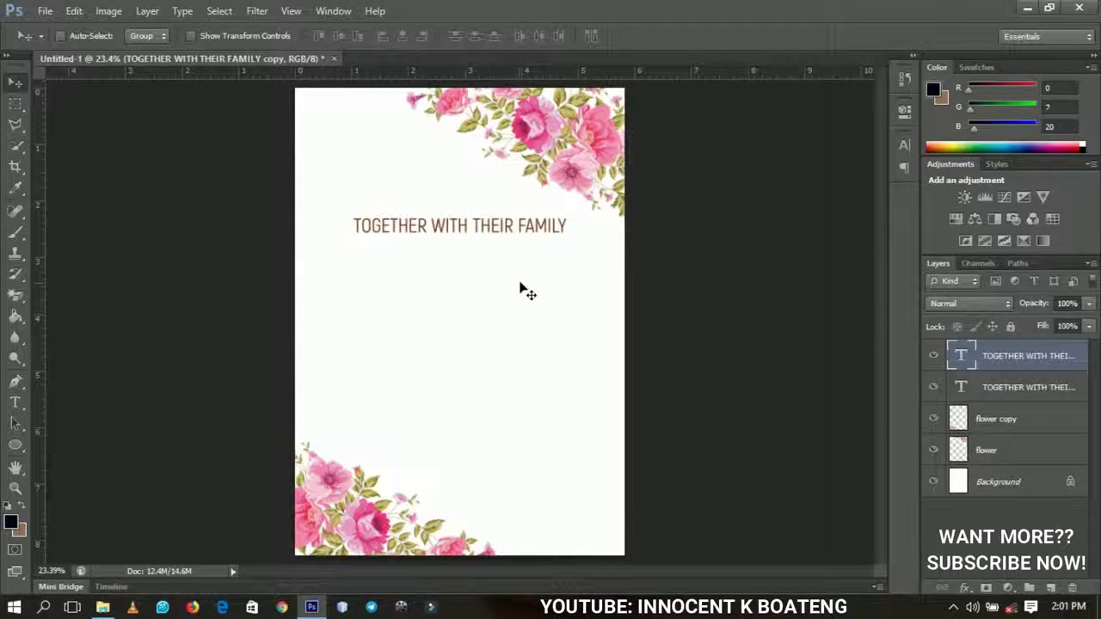
key("ctrl+z")
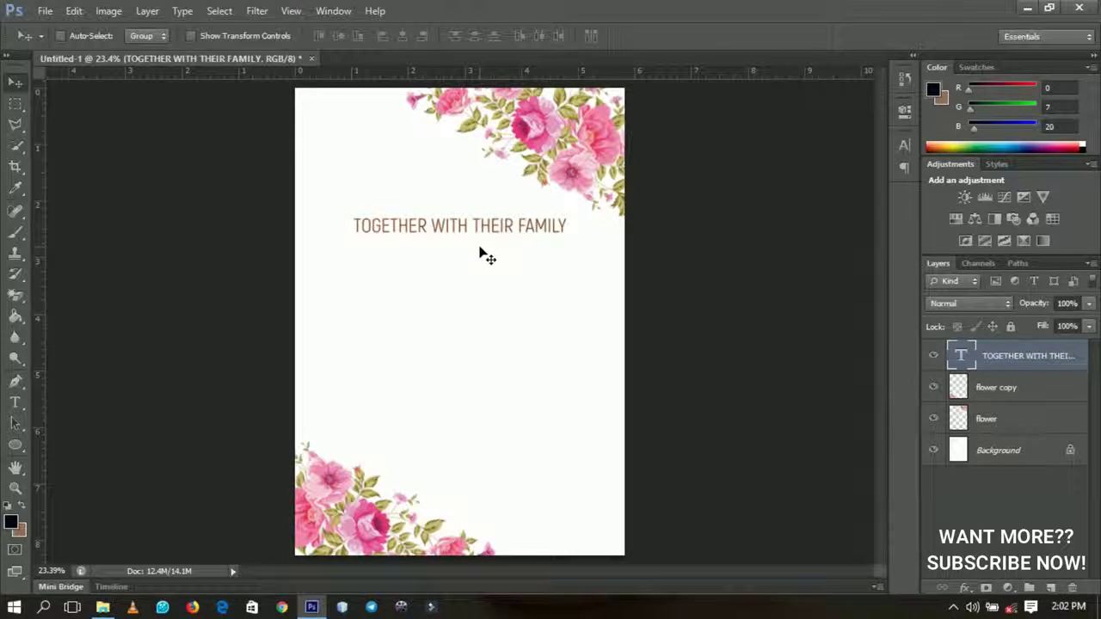
key("ctrl+j")
left_click_drag(489, 234, 483, 291)
Step: Replace the copied line's text with the couple's first names joined by an ampersand, in mixed case
key("t")
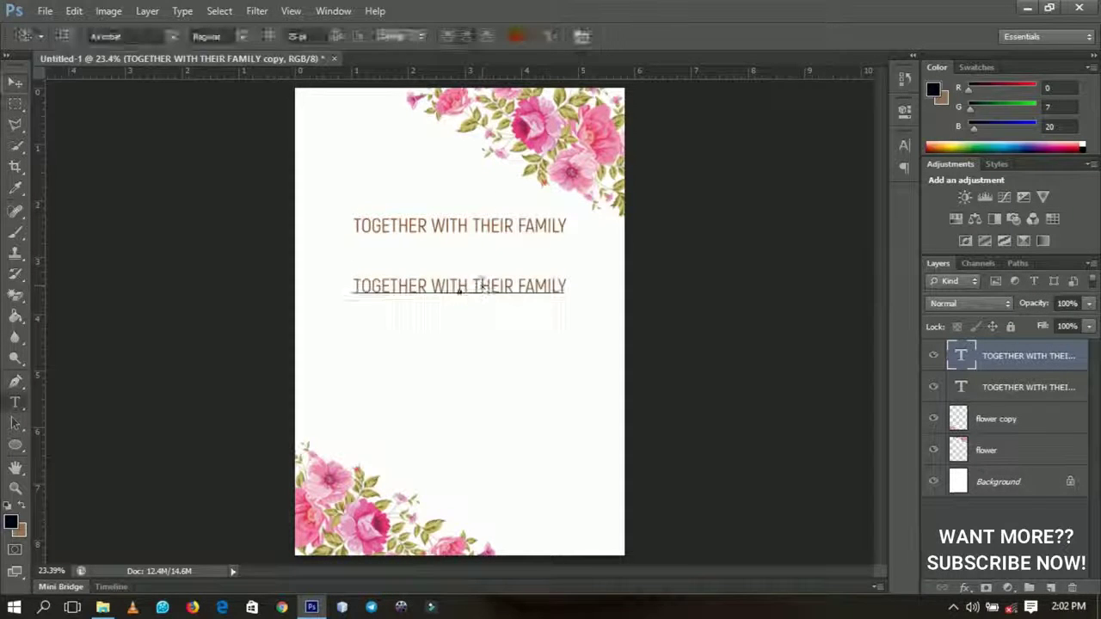
triple_click(485, 287)
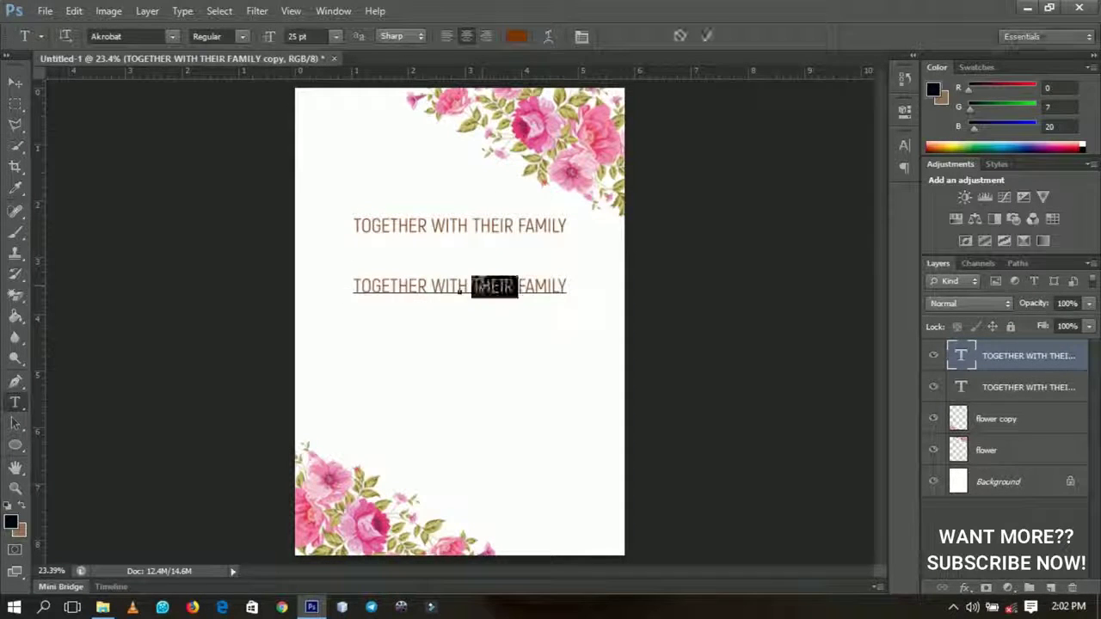
left_click(581, 38)
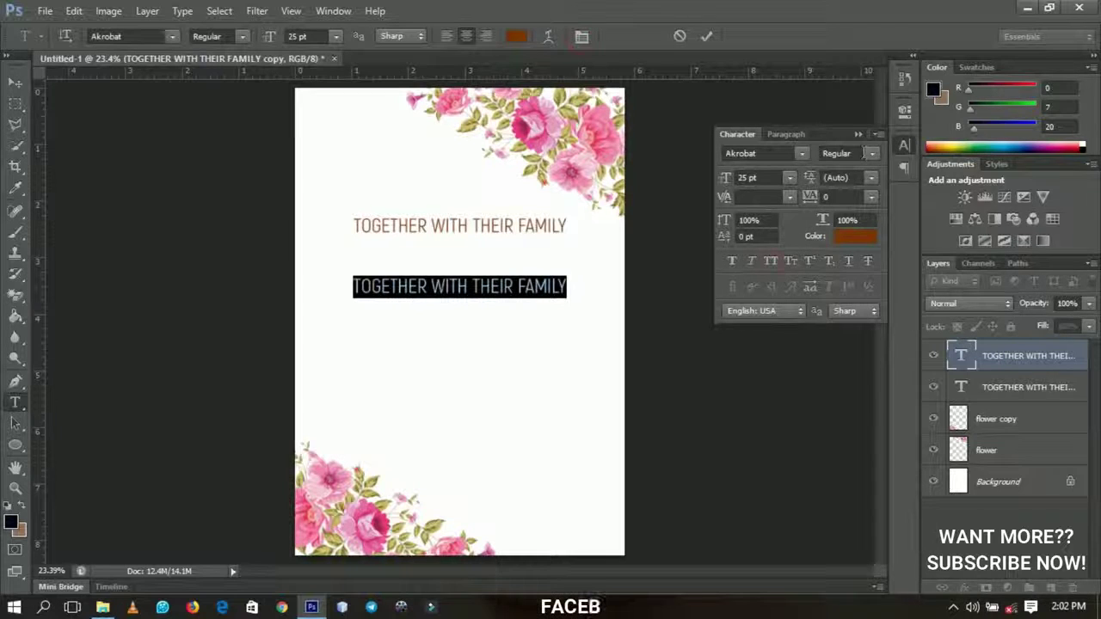
left_click(859, 135)
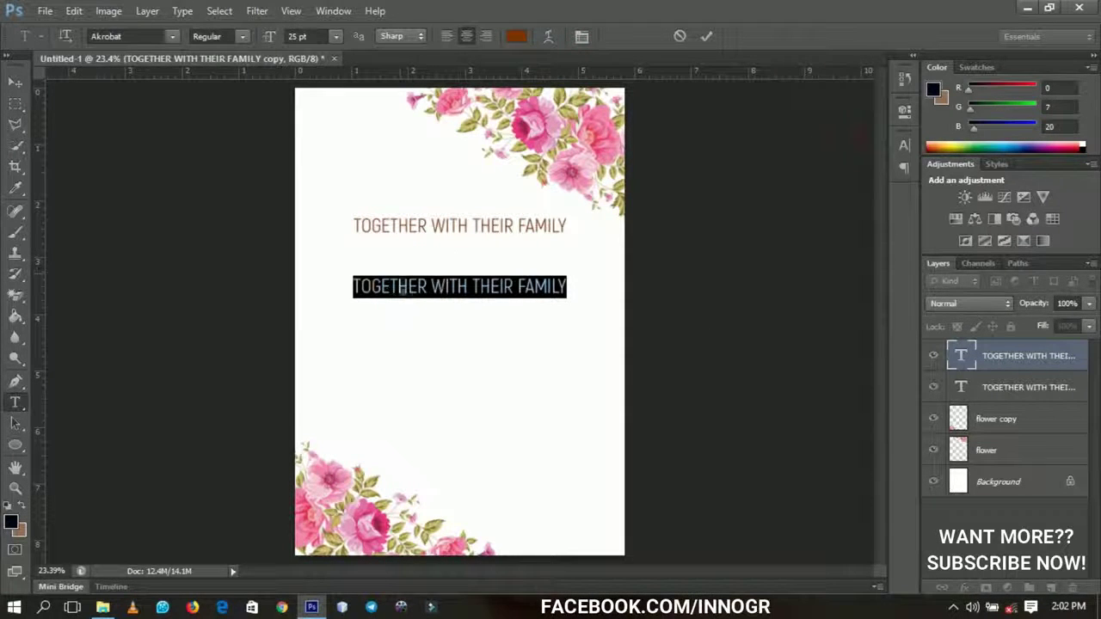
triple_click(462, 288)
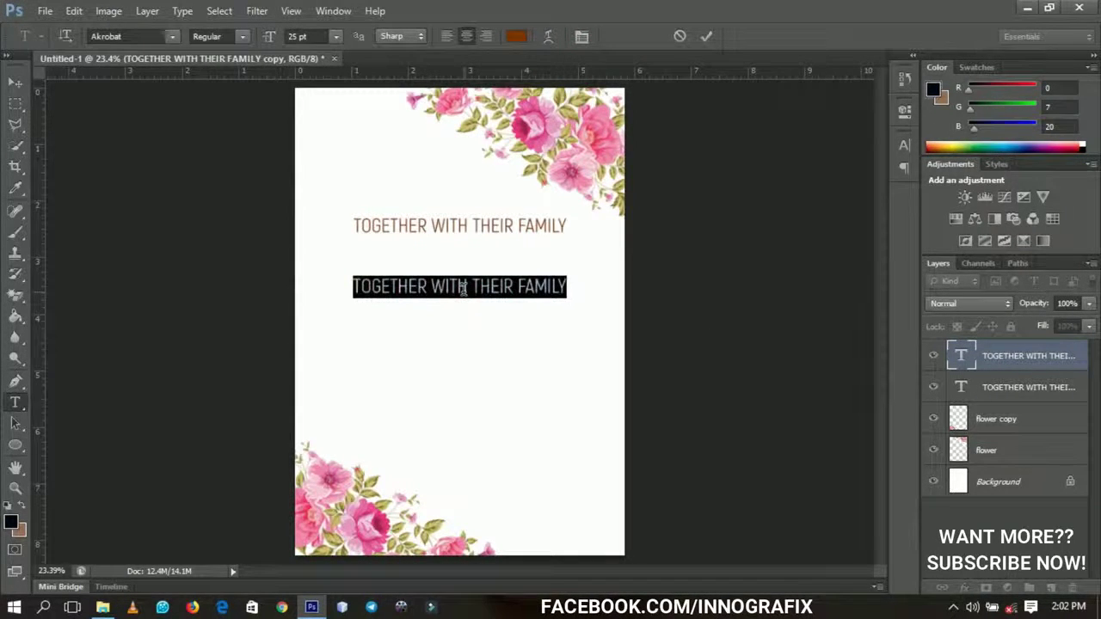
left_click(462, 289)
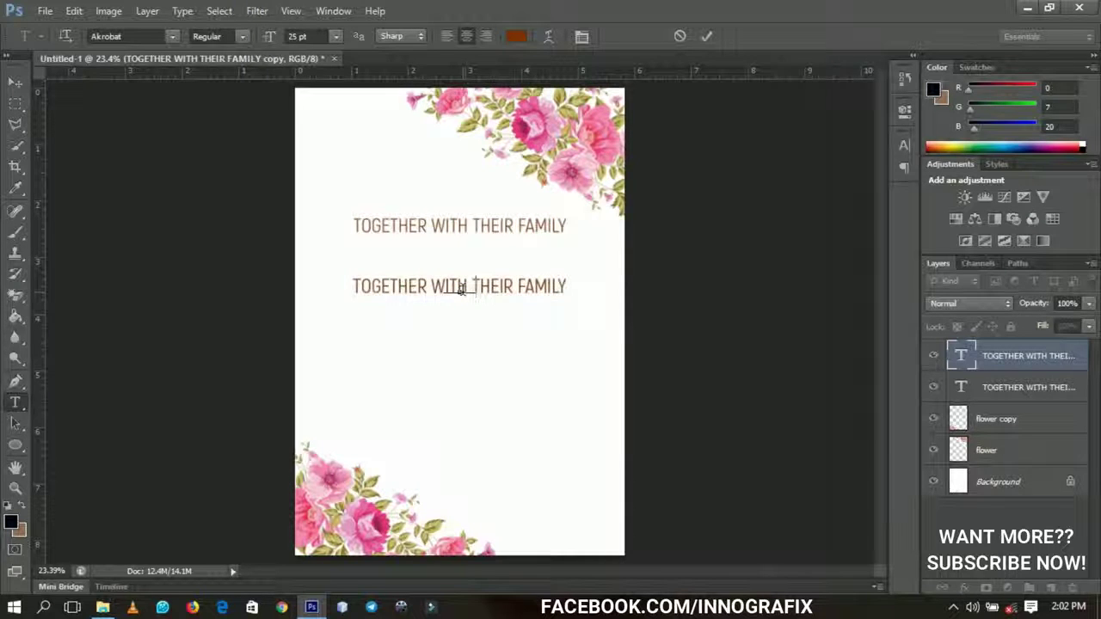
key("ctrl+a")
type("Peter & Lucie")
Step: Set the couple's names in the RegencyScriptFLF font and enlarge them to span most of the page width
key("ctrl+a")
key("Down")
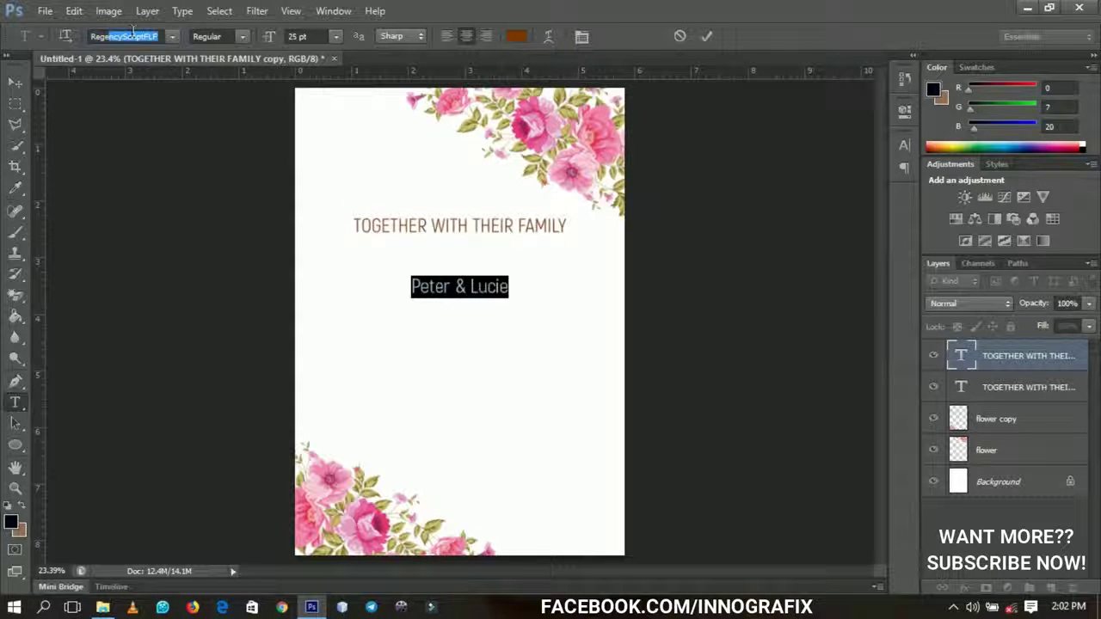
key("Return")
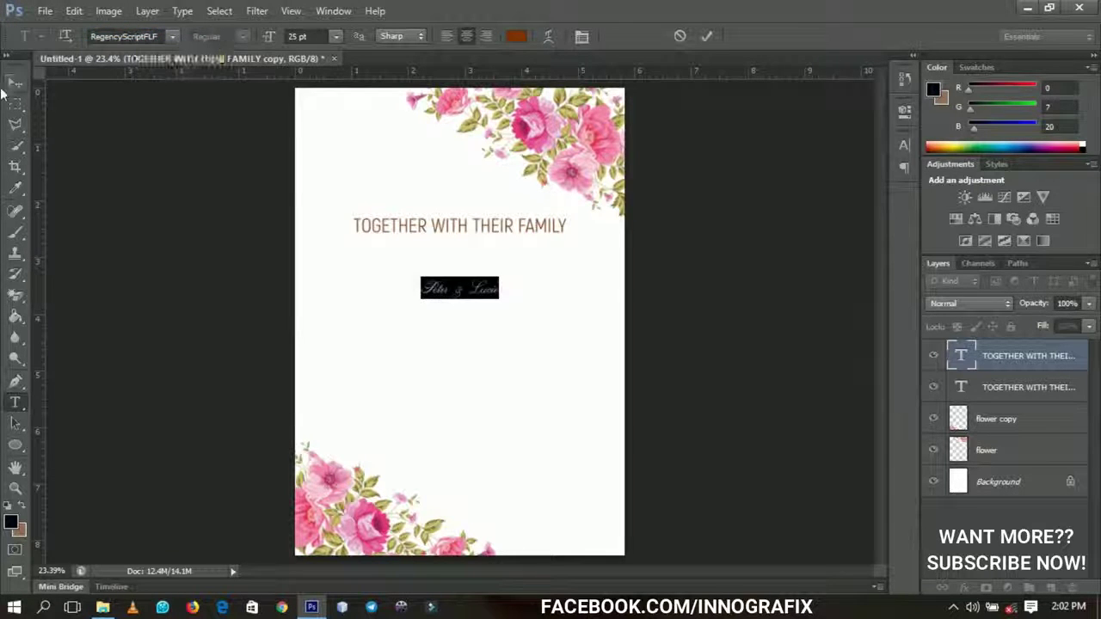
left_click(12, 83)
key("ctrl+t")
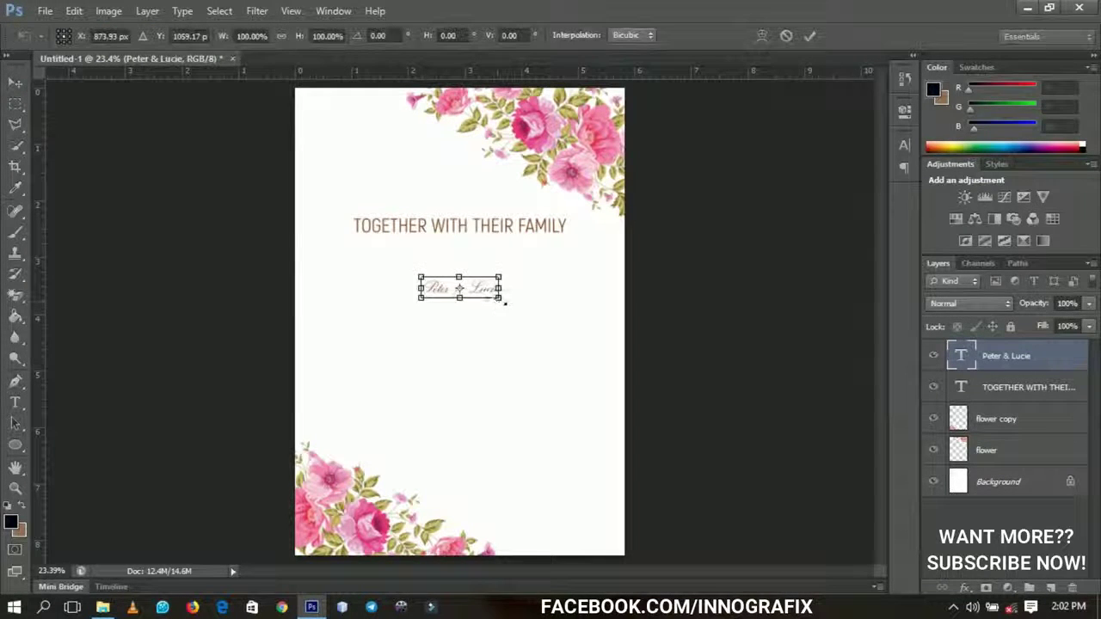
left_click_drag(507, 302, 585, 341)
key("Return")
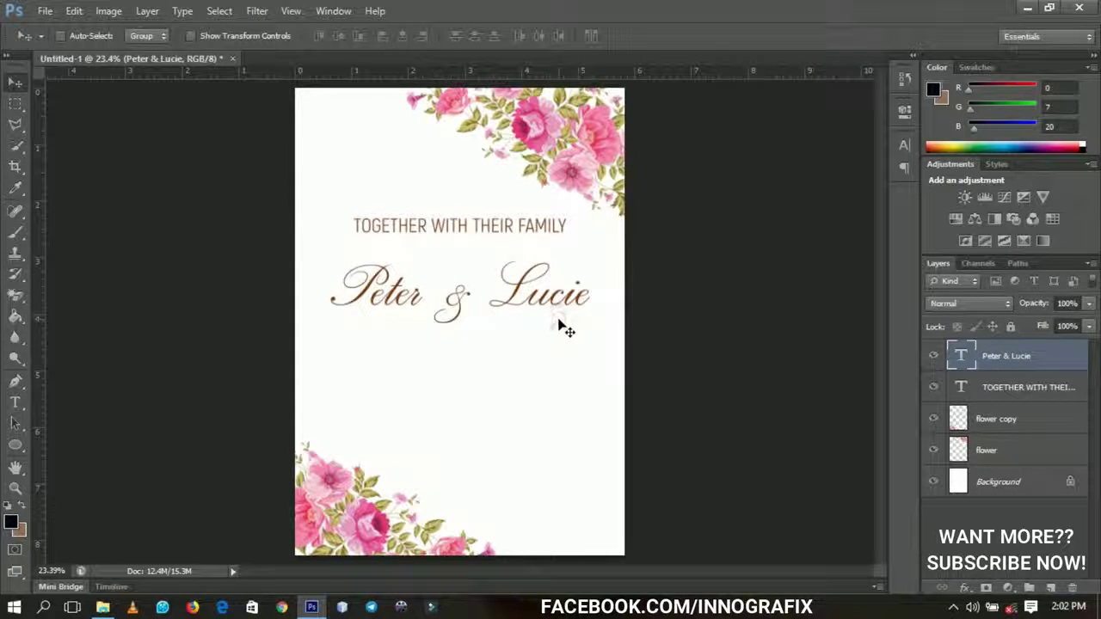
Step: Duplicate the "TOGETHER WITH THEIR FAMILY" text layer and place the copy below the couple's names
right_click(489, 242)
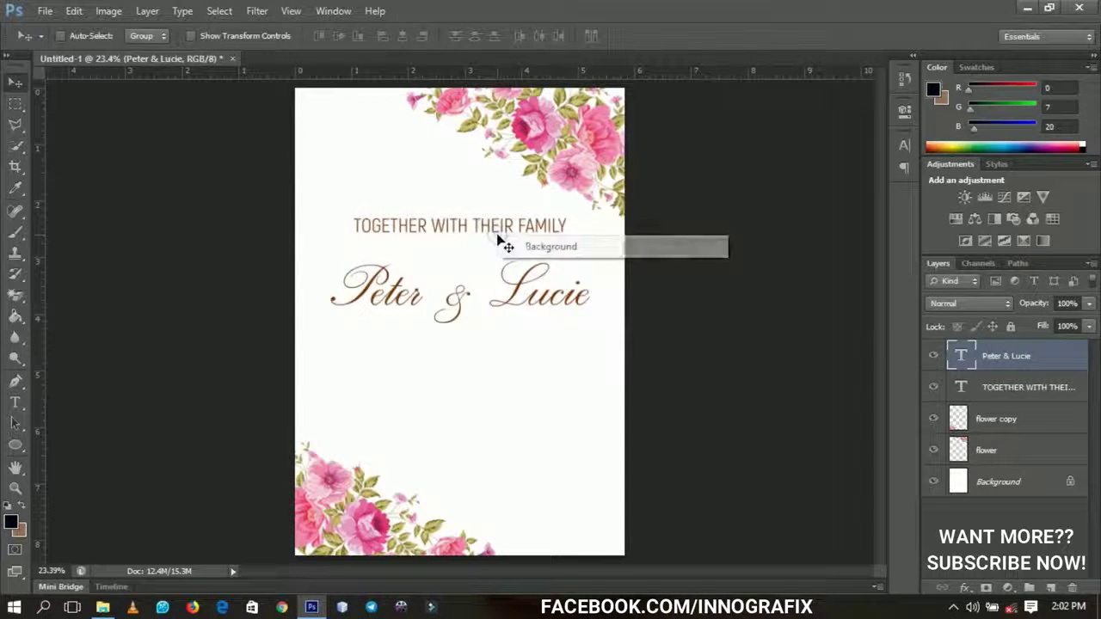
right_click(507, 234)
left_click(533, 237)
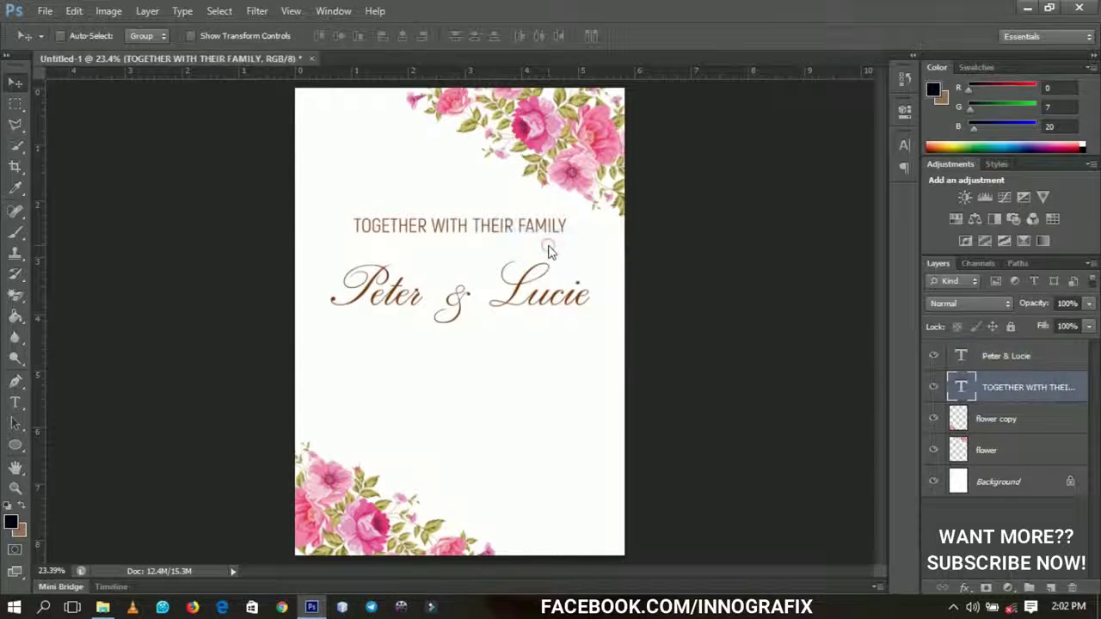
key("ctrl+j")
left_click_drag(514, 257, 514, 359)
Step: Replace the lower copy's text with "REQUEST THE HONOUR OF YOUR PRESENCE" and "ON THIER WEDDING DAY" on two lines
key("z")
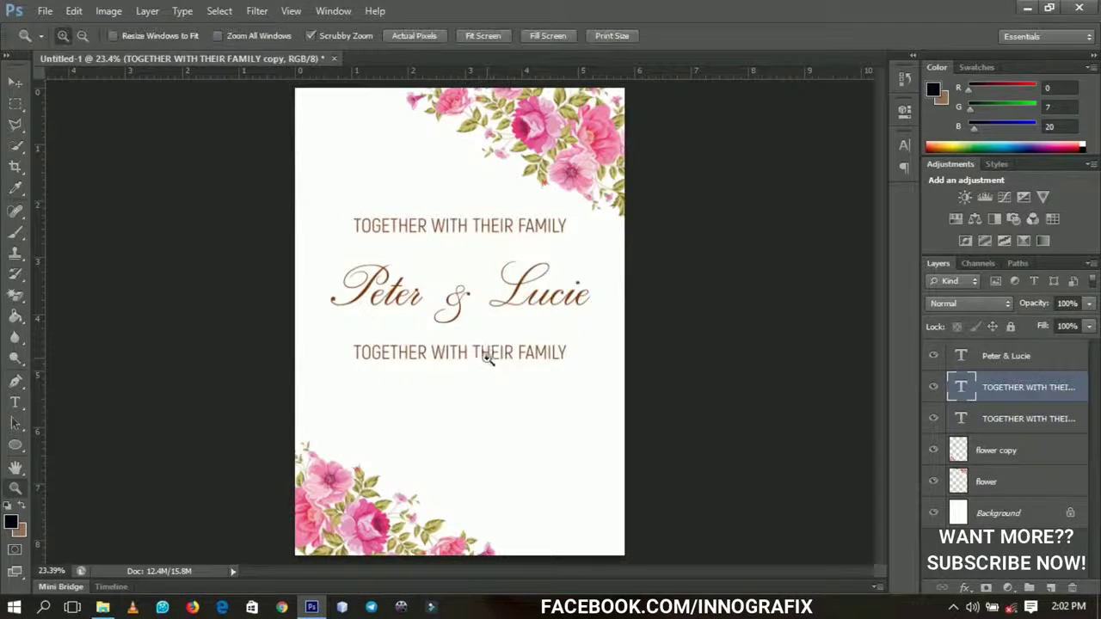
left_click(491, 380)
left_click(491, 378)
left_click_drag(491, 376, 490, 310)
key("t")
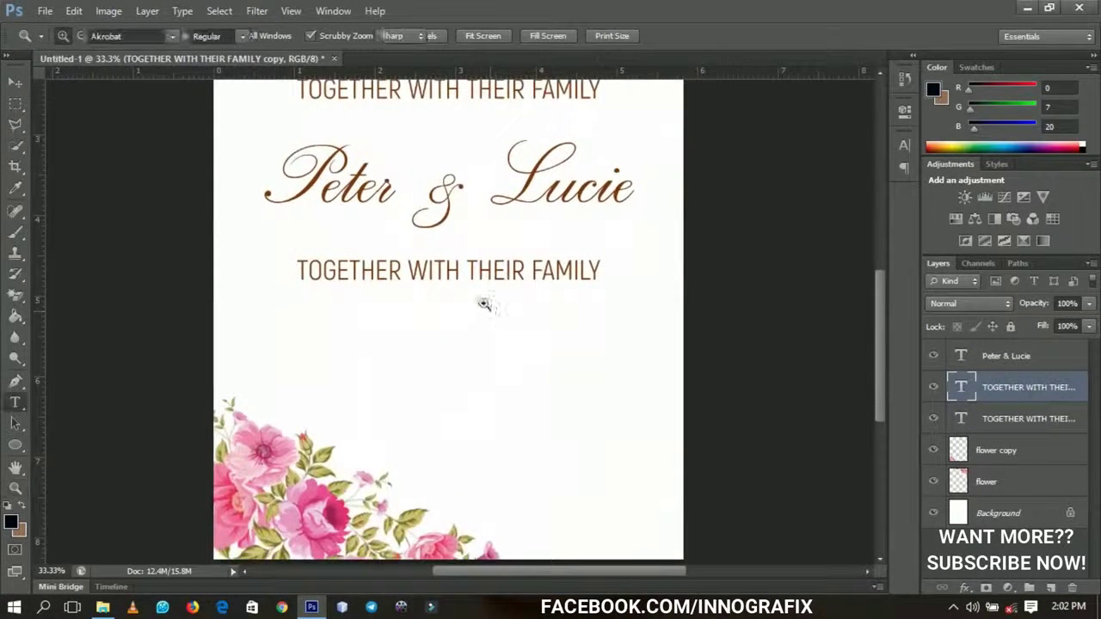
left_click(484, 270)
key("ctrl+a")
type("REQUEST THE HONOUR OF YOUR PRESENCE")
key("Return")
type("ON THIER WEDDING DAY")
key("ctrl+Return")
key("v")
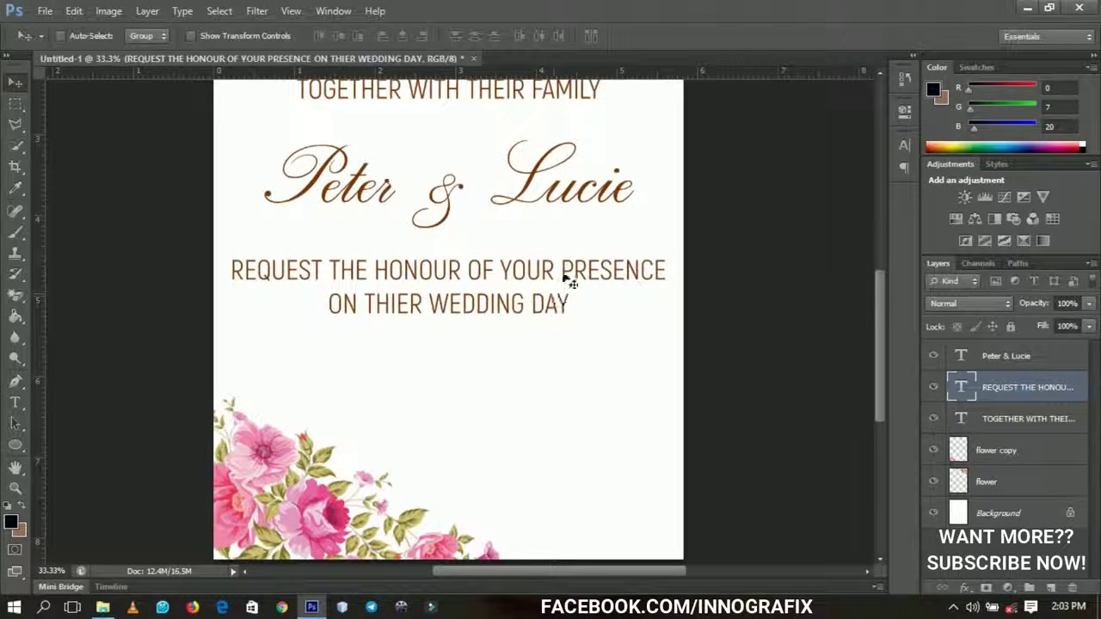
Step: Scale the two-line request text down to about the width of the "TOGETHER WITH THEIR FAMILY" line
key("ctrl+t")
left_click_drag(666, 255, 584, 266)
key("Return")
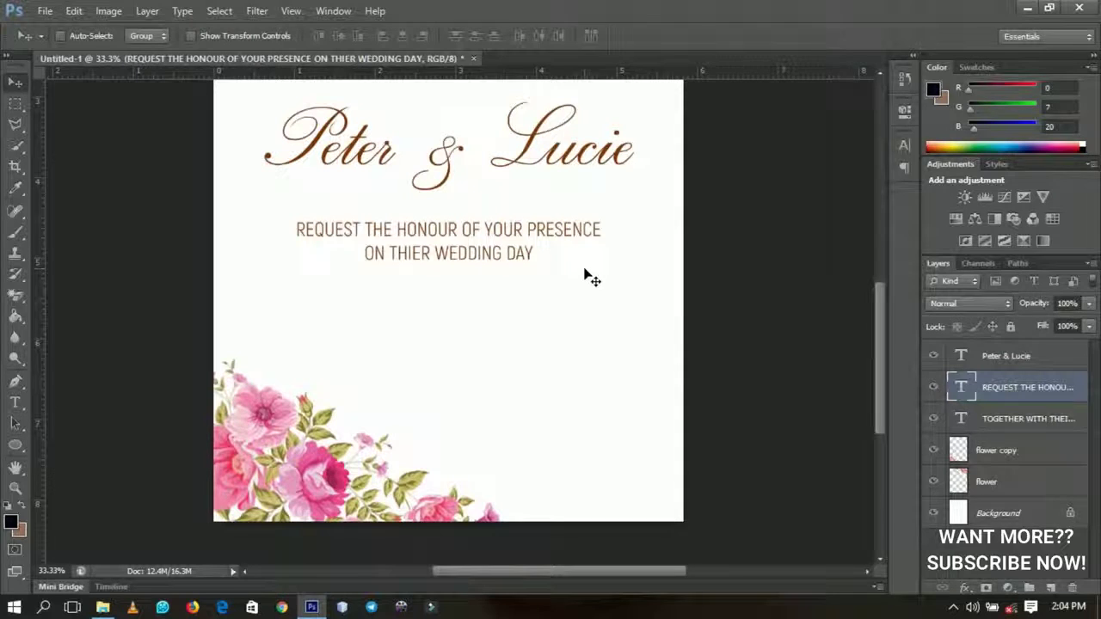
Step: Duplicate the two-line request text below the original and set the copy's font style to Bold
left_click_drag(550, 263, 499, 350)
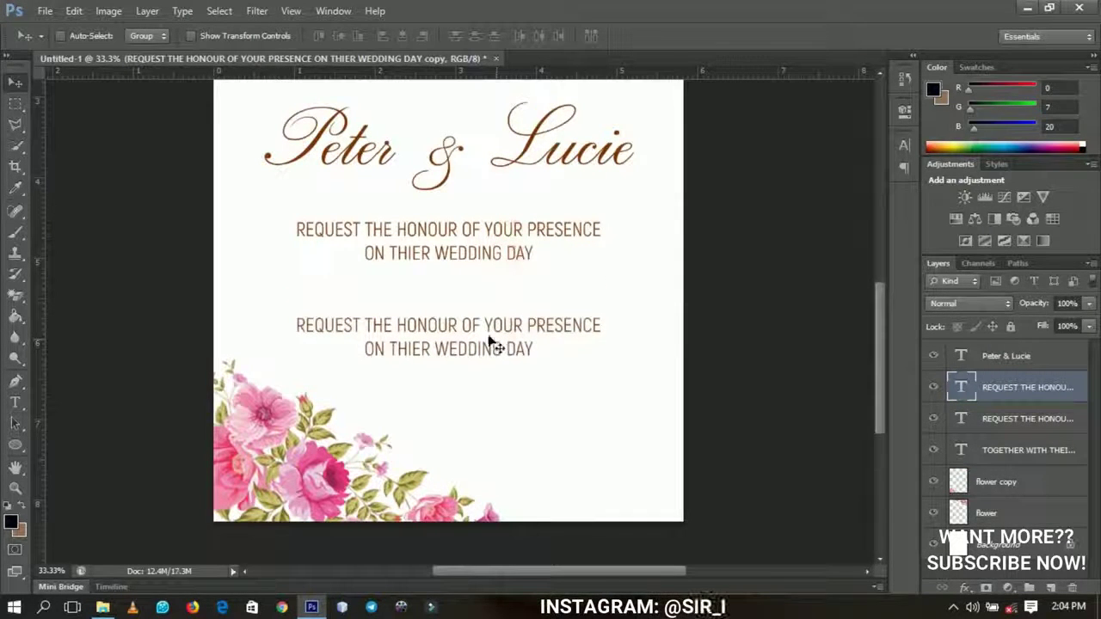
key("t")
left_click(474, 329)
key("ctrl+a")
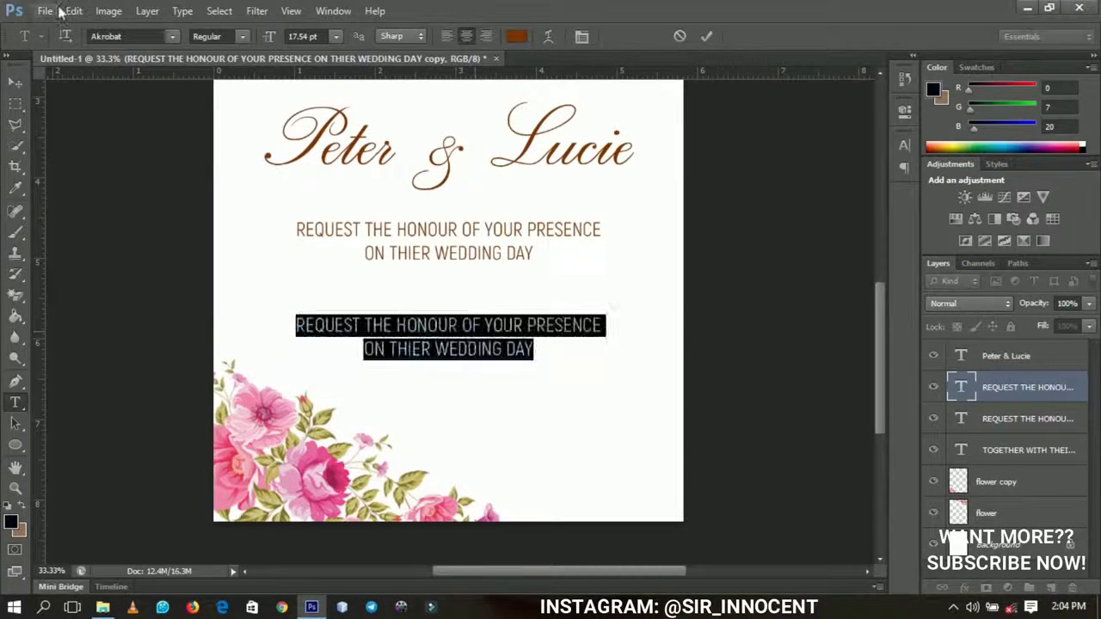
left_click(243, 37)
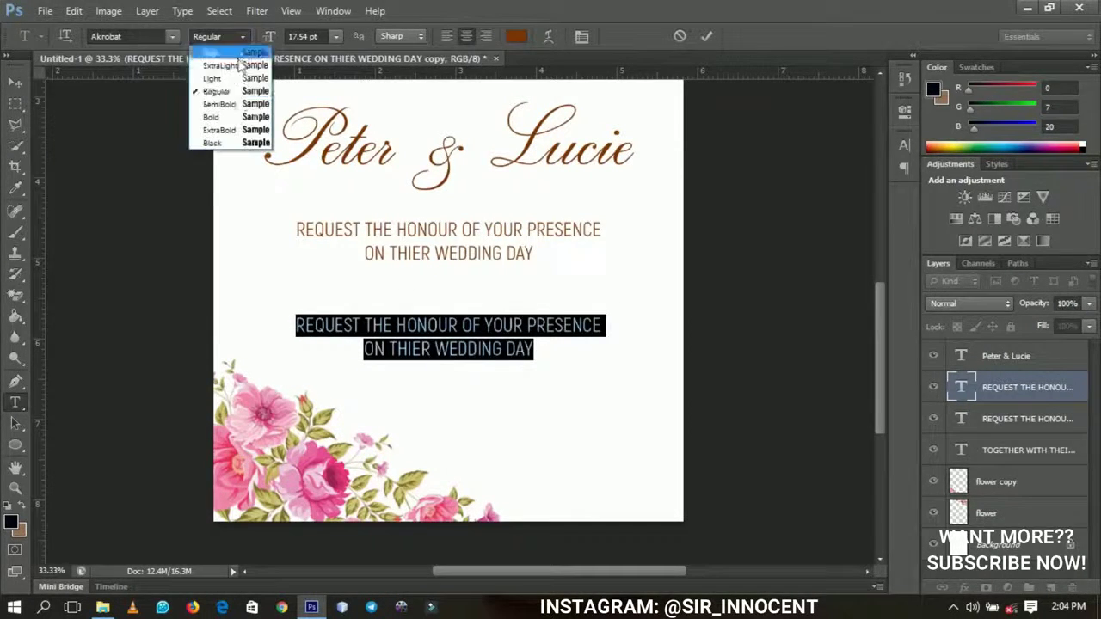
left_click(237, 120)
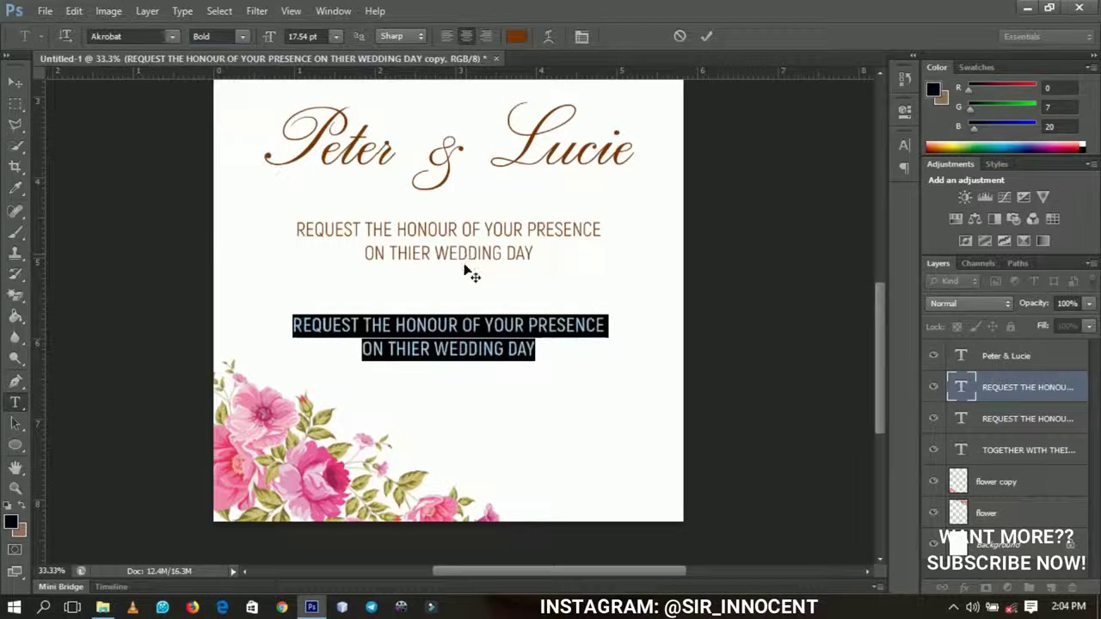
Step: Replace the bold copy's text with "TUESDAY, 28TH MAY, 2019" and "BRAXTED MANOR, UNITED KINGDOM" on two lines, and nudge it slightly upward
left_click(462, 327)
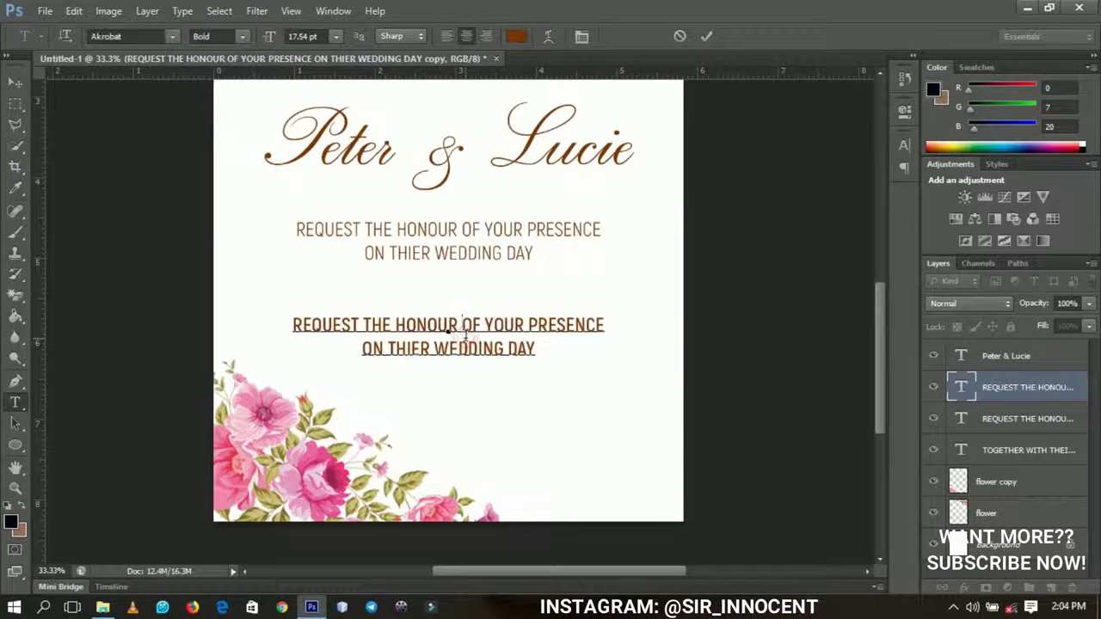
key("ctrl+a")
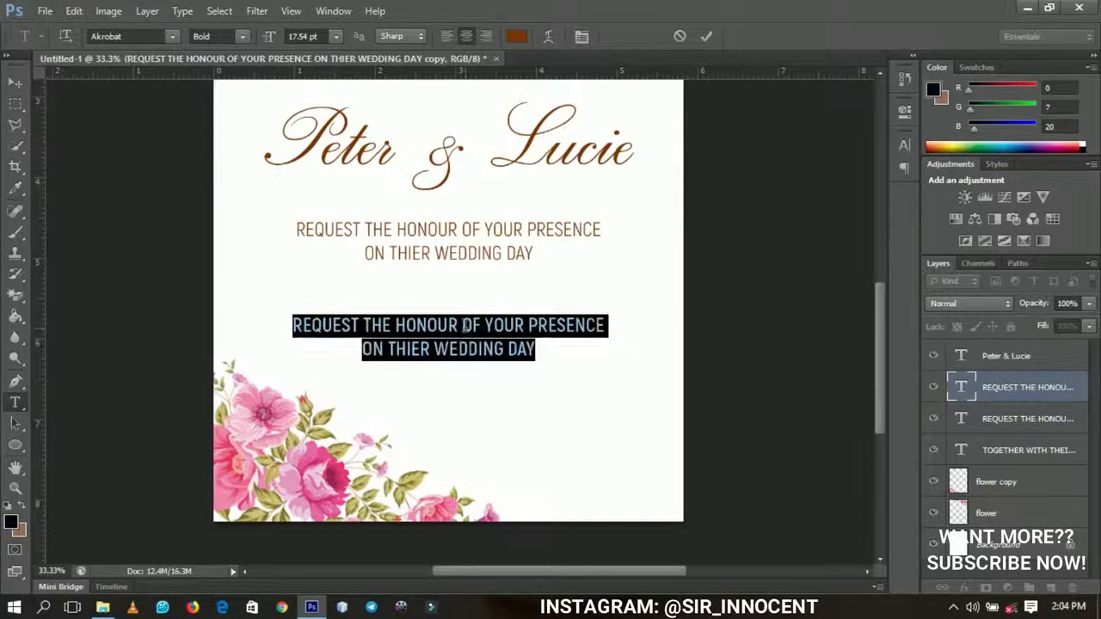
type("TUESDAY, 28TH MAY, 2019 ")
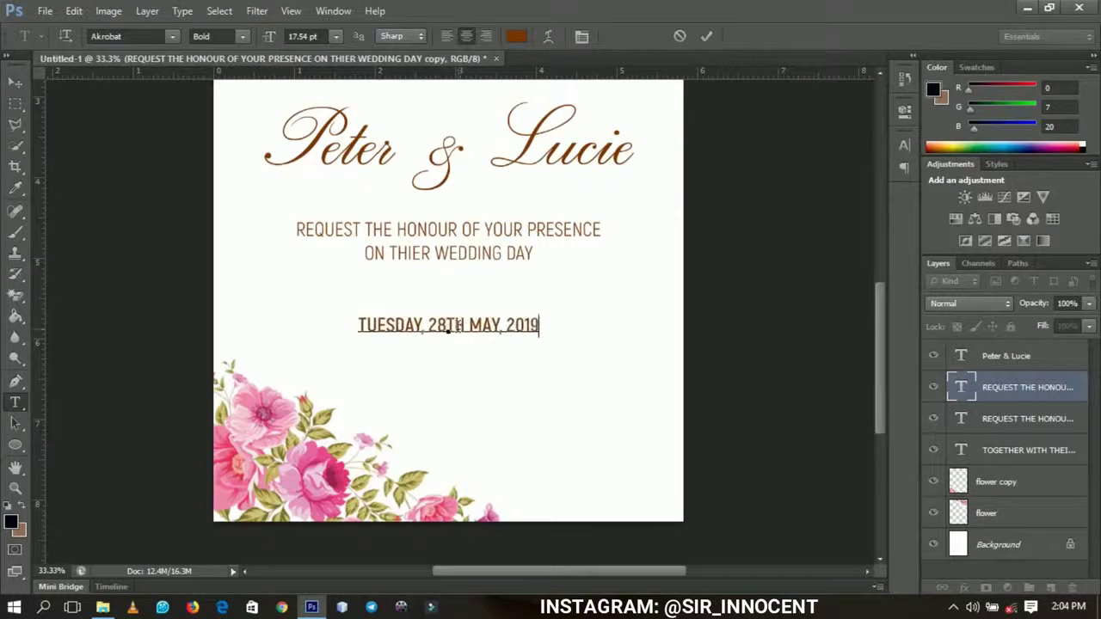
type("BRAXTED MANOR, UNITED KINGDOM")
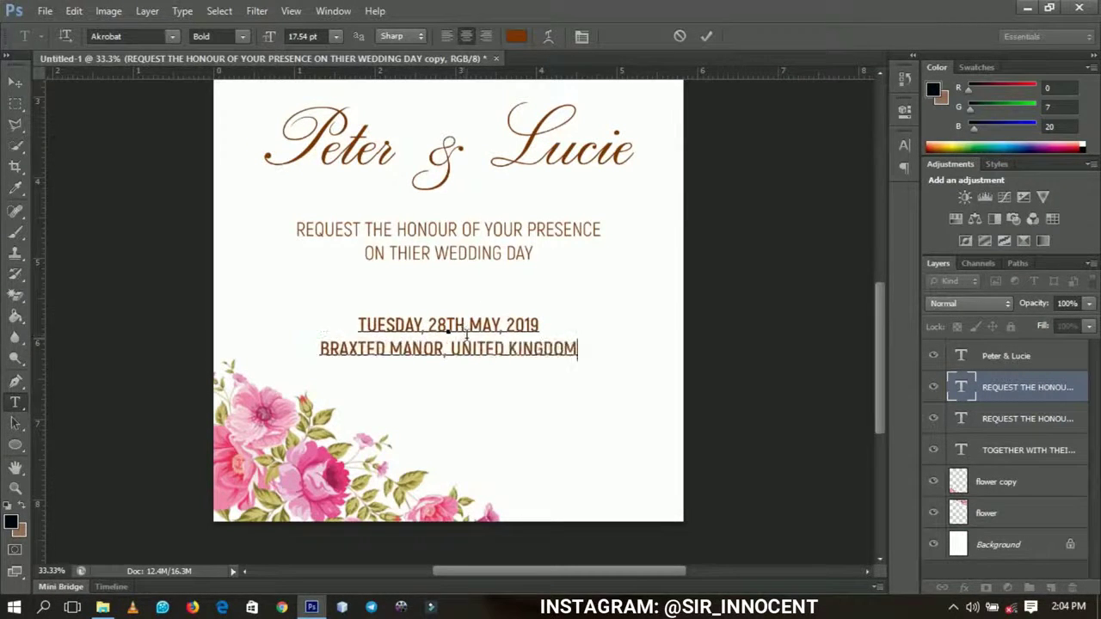
left_click(16, 81)
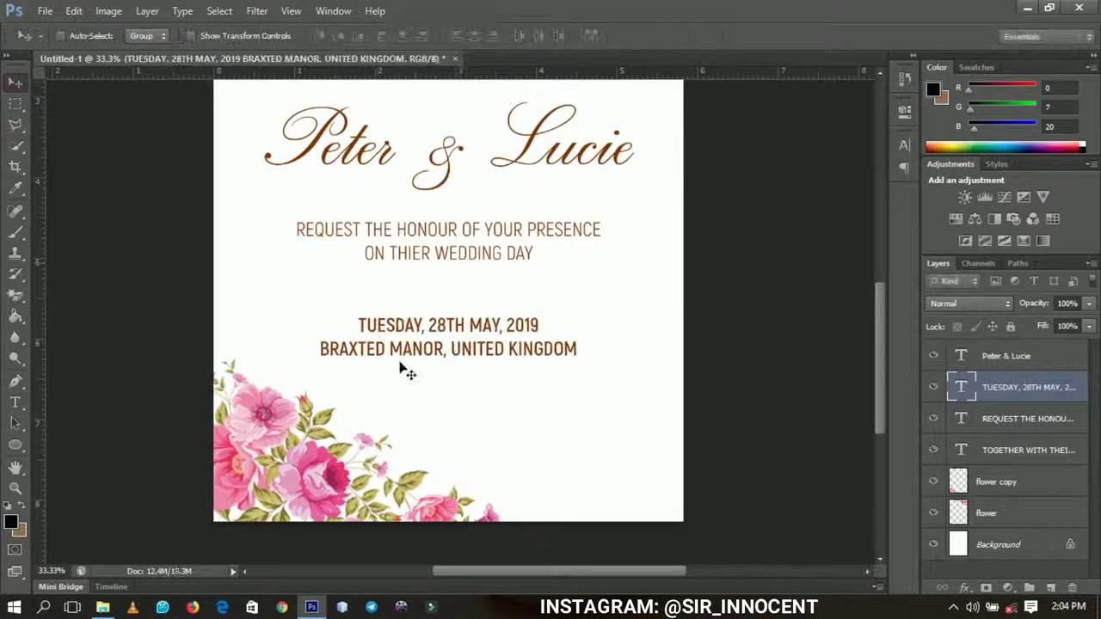
left_click_drag(435, 390, 427, 379)
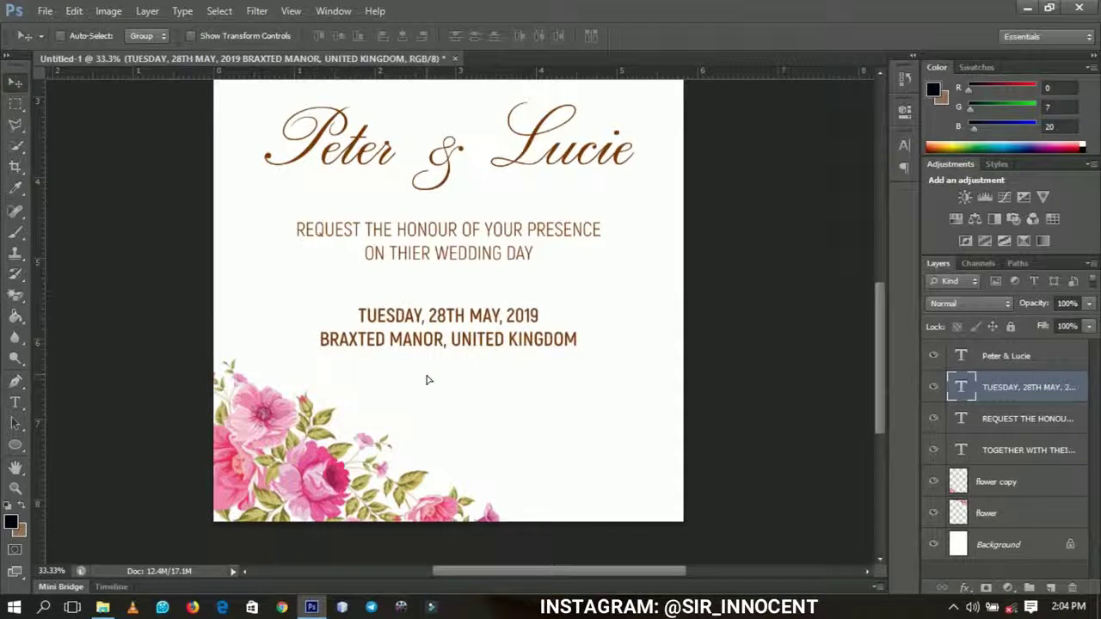
Step: Add a Gradient Overlay to the date and venue text using the dark-brown to brown preset
right_click(1024, 394)
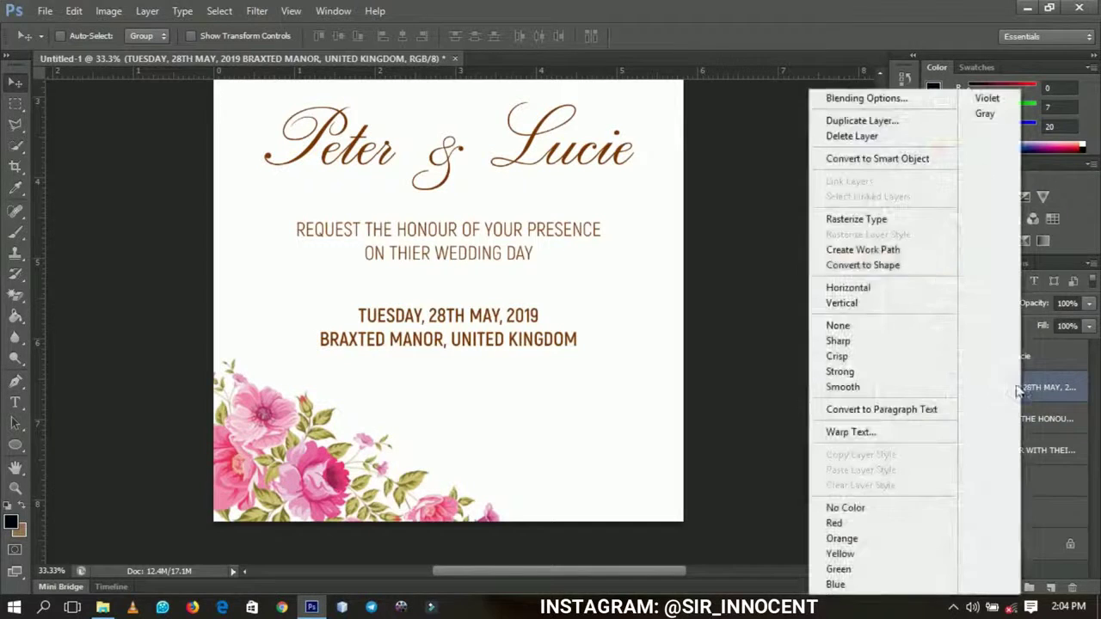
left_click(859, 96)
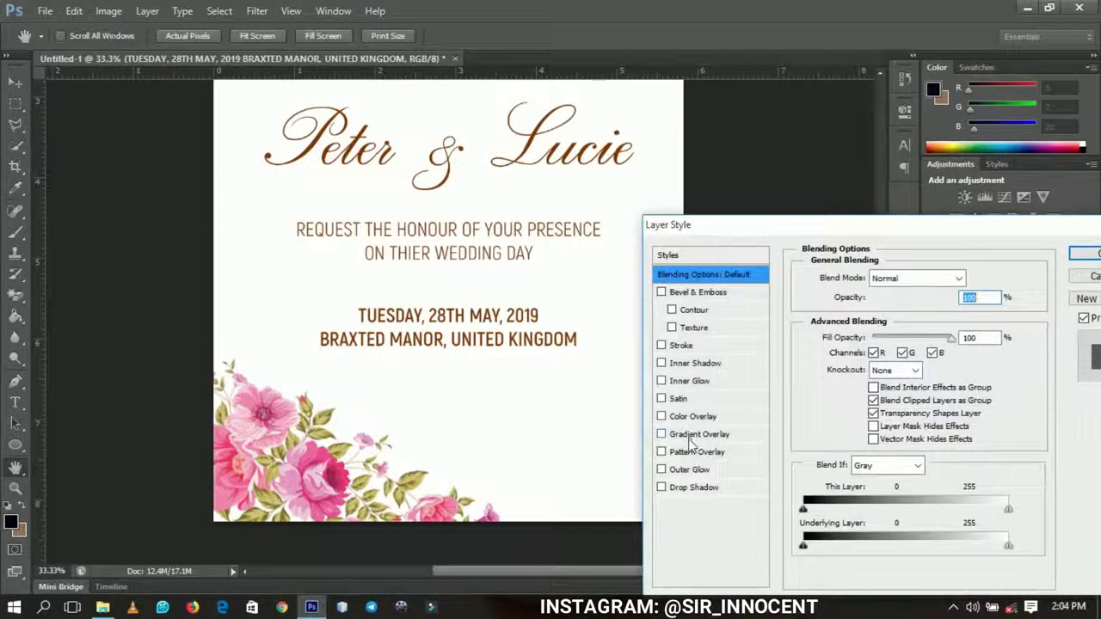
left_click(695, 436)
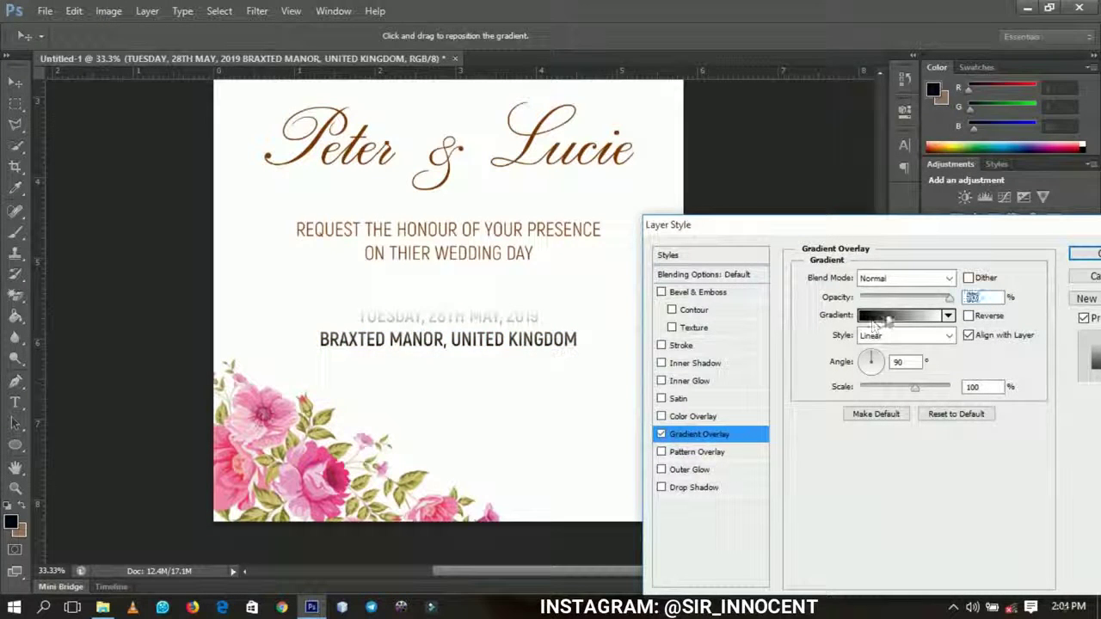
left_click(885, 316)
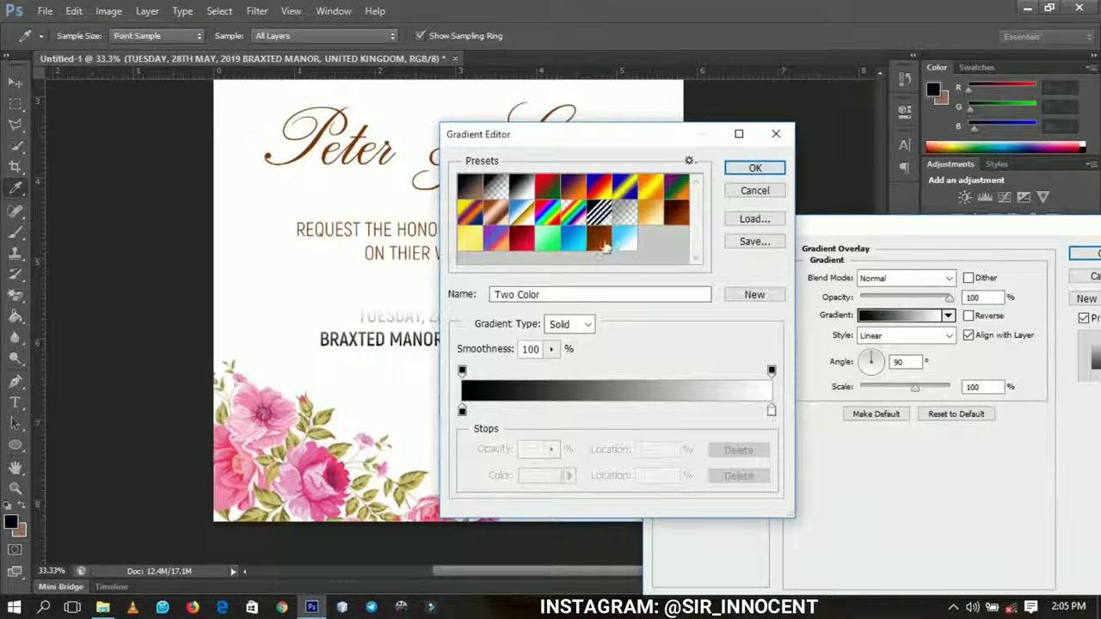
left_click(602, 244)
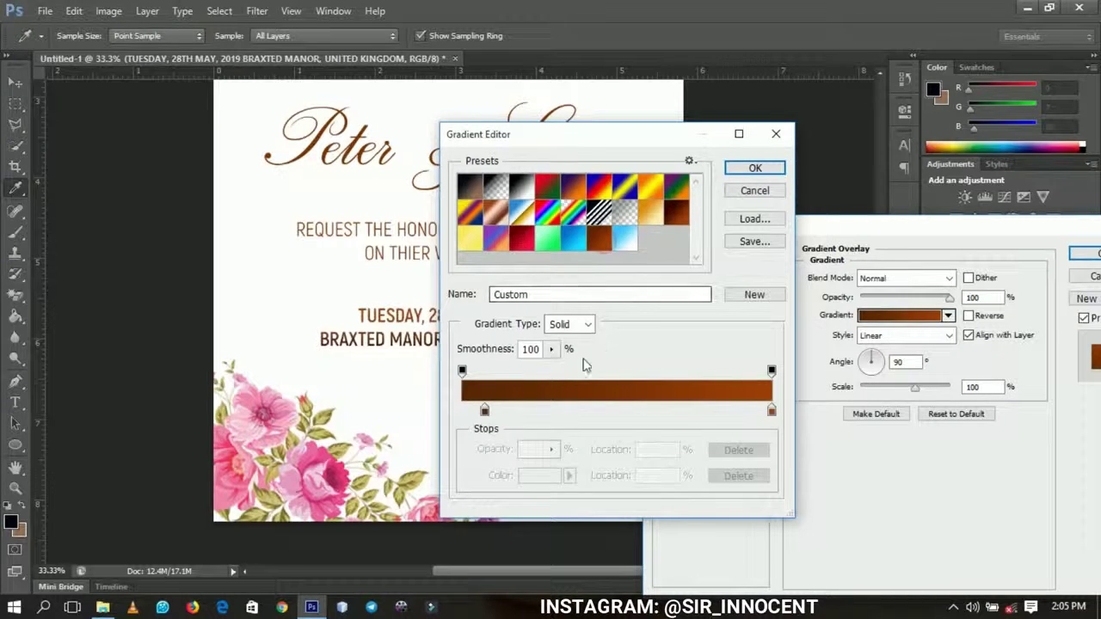
left_click(745, 169)
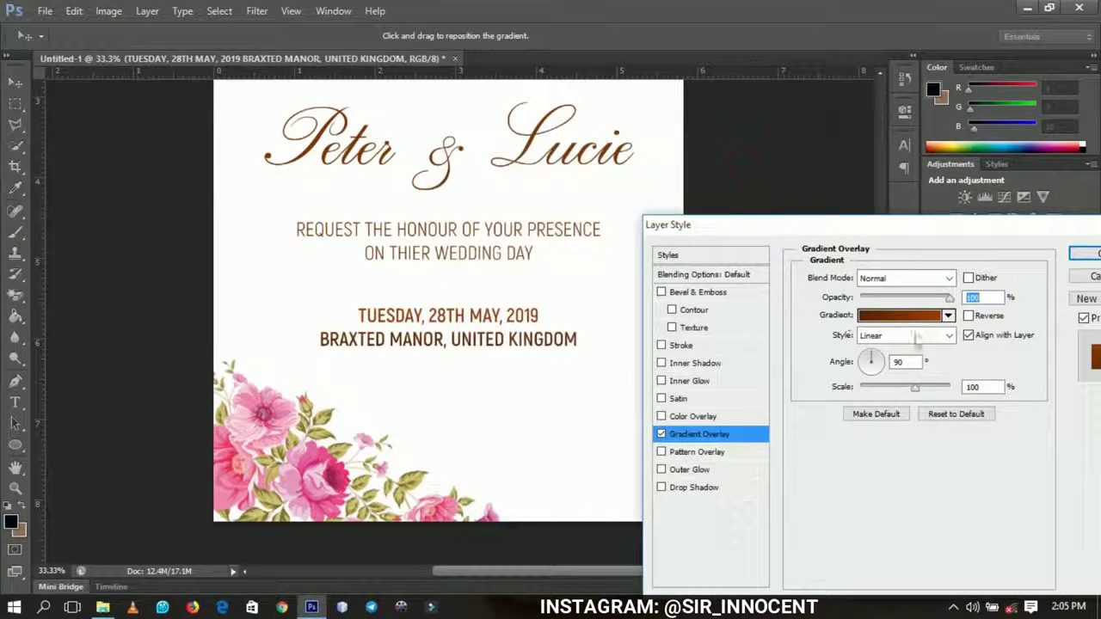
Step: Make the gradient overlay Radial and reversed, with a 15° angle and a scale of about 128%, and apply it
left_click(904, 335)
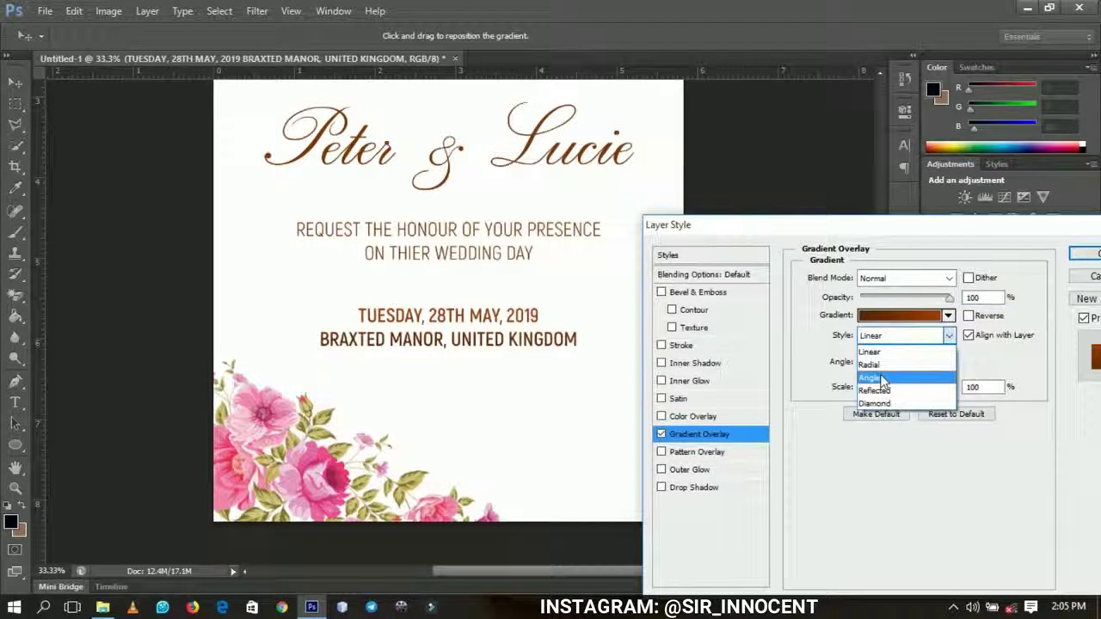
left_click(902, 365)
double_click(899, 362)
type("15")
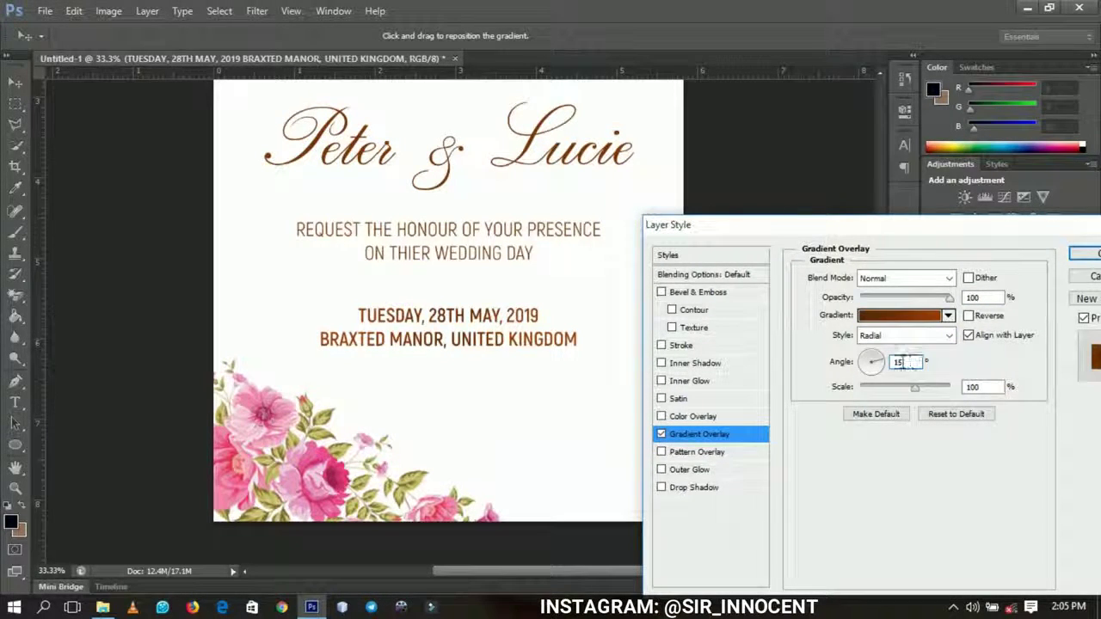
left_click(968, 316)
left_click(968, 316)
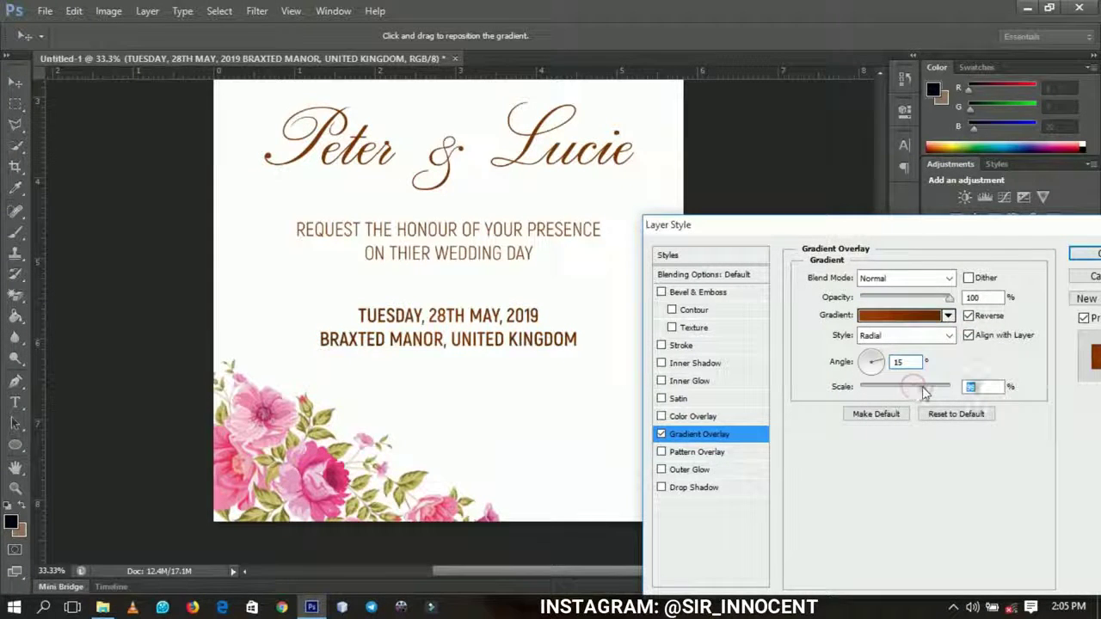
left_click_drag(924, 392, 936, 391)
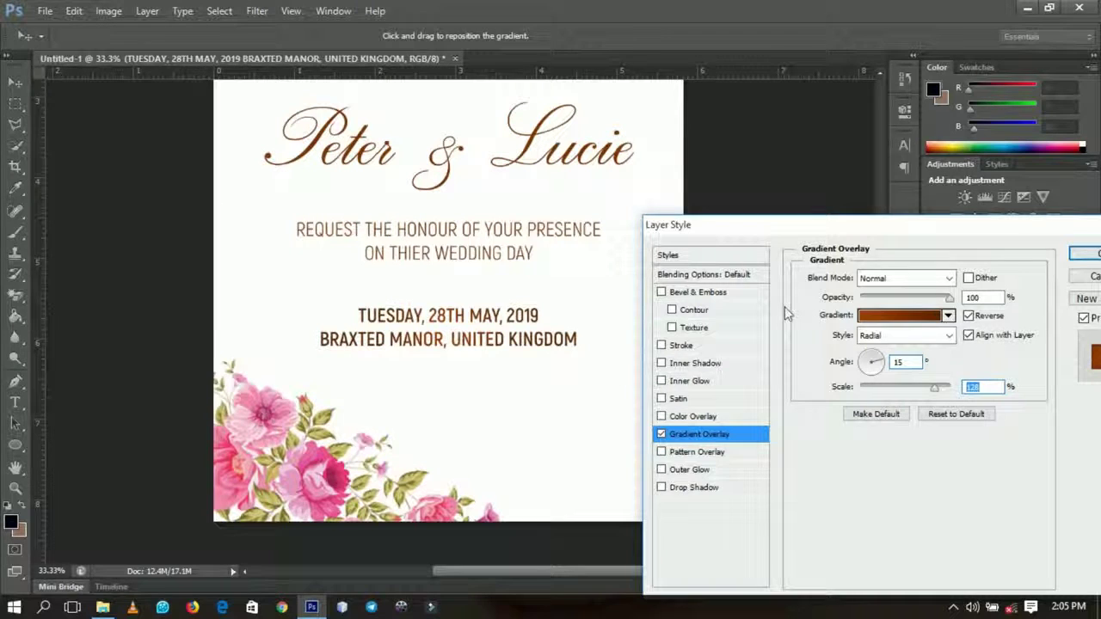
left_click(1086, 253)
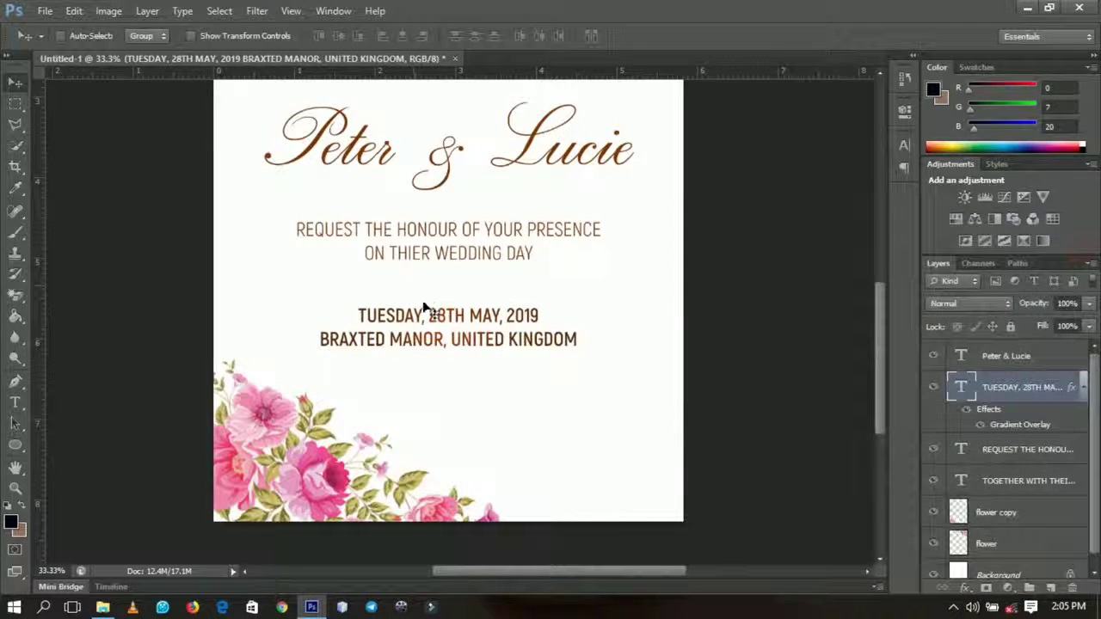
Step: Place the jewelry_PNG6842 rings image from the desktop into the invitation, scaled down in the page's lower-right corner
key("z")
right_click(395, 284)
left_click(464, 297)
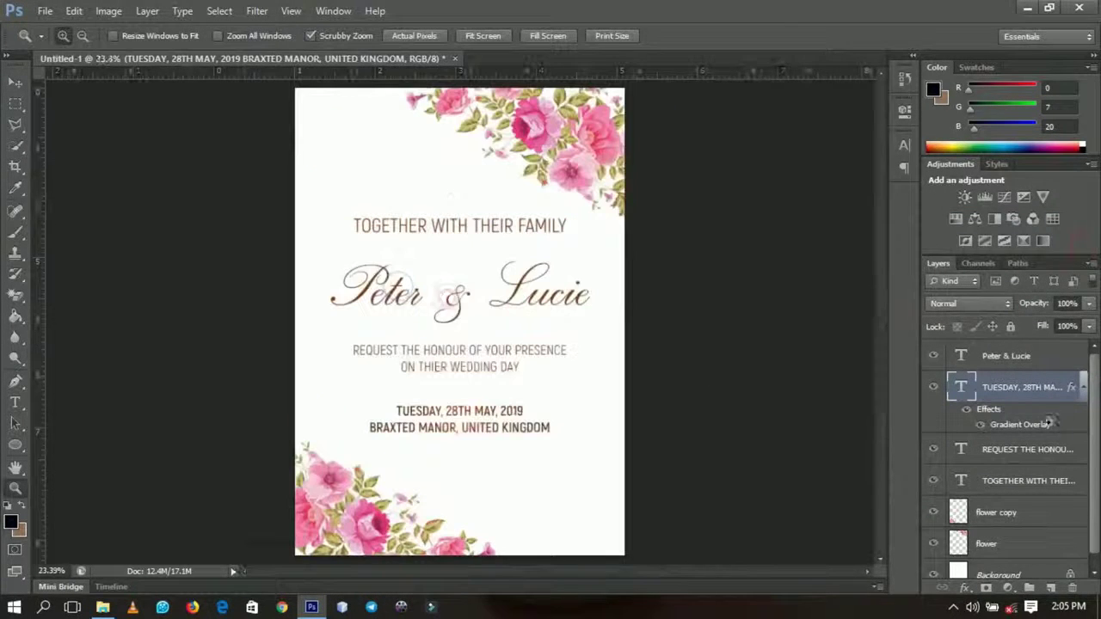
left_click(1081, 389)
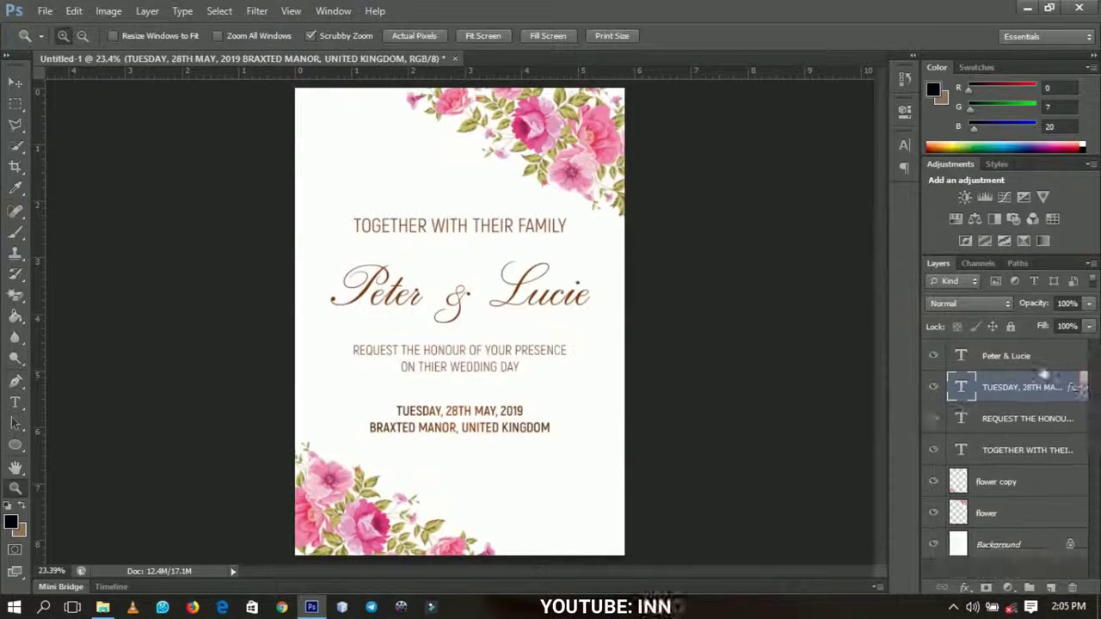
left_click(1027, 7)
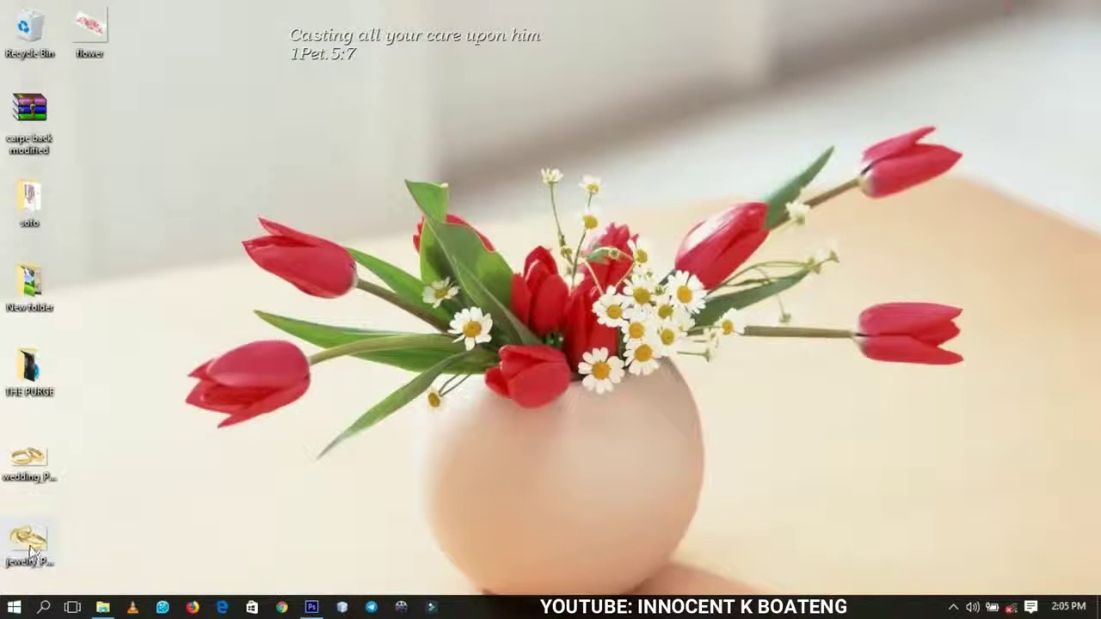
left_click_drag(29, 550, 533, 511)
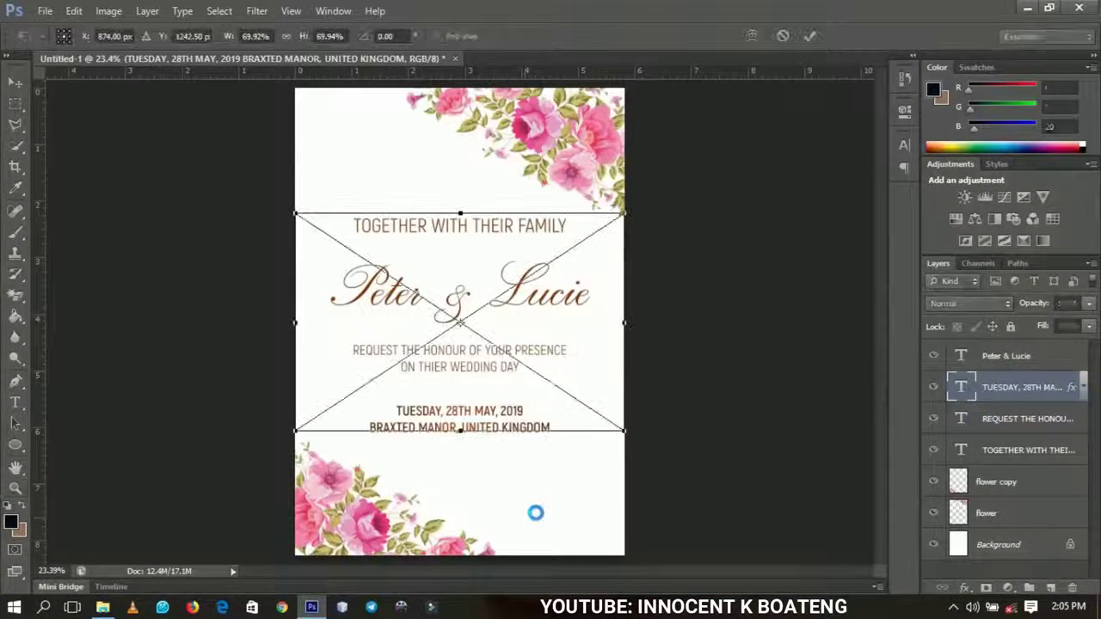
left_click_drag(619, 433, 558, 533)
key("Return")
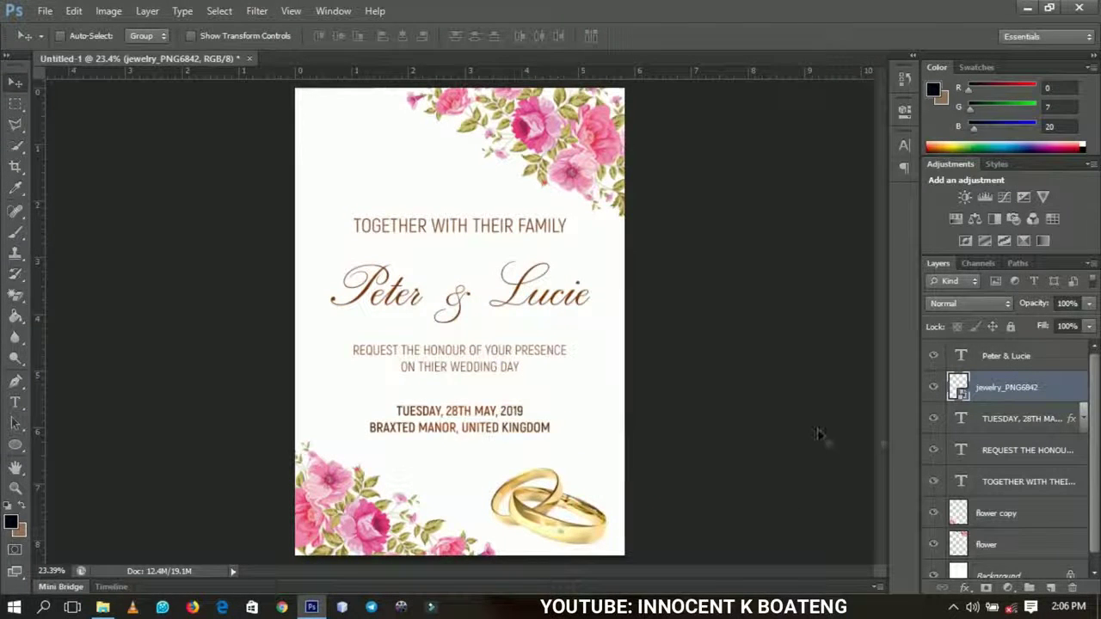